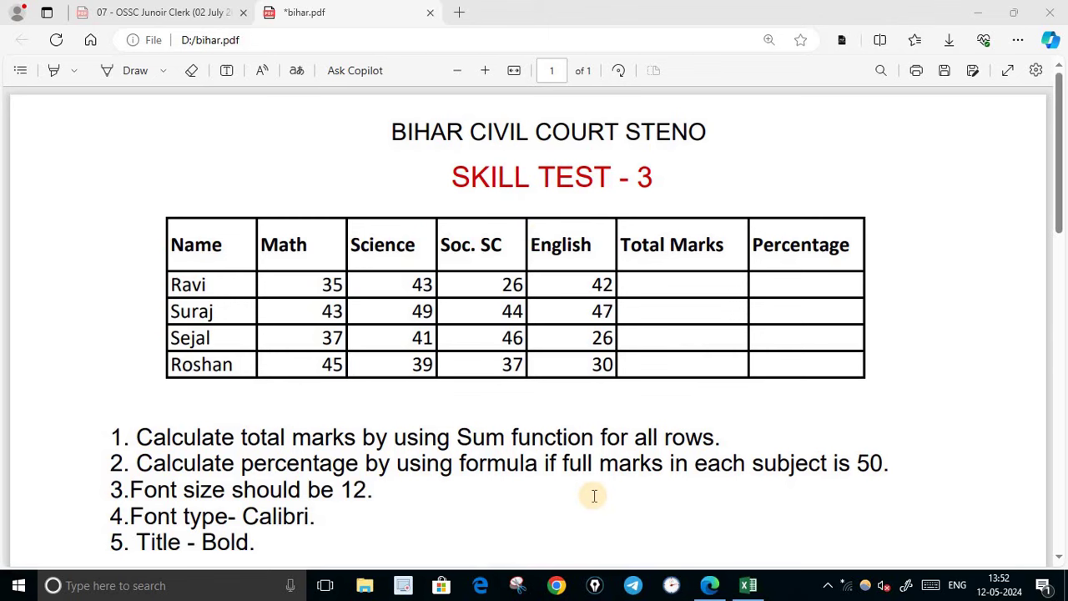
Scroll through the marks table in bihar.pdf, then switch to the blank Book1 workbook
{"action": "scroll", "coordinate": [584, 494], "scroll_direction": "down", "scroll_amount": 2}
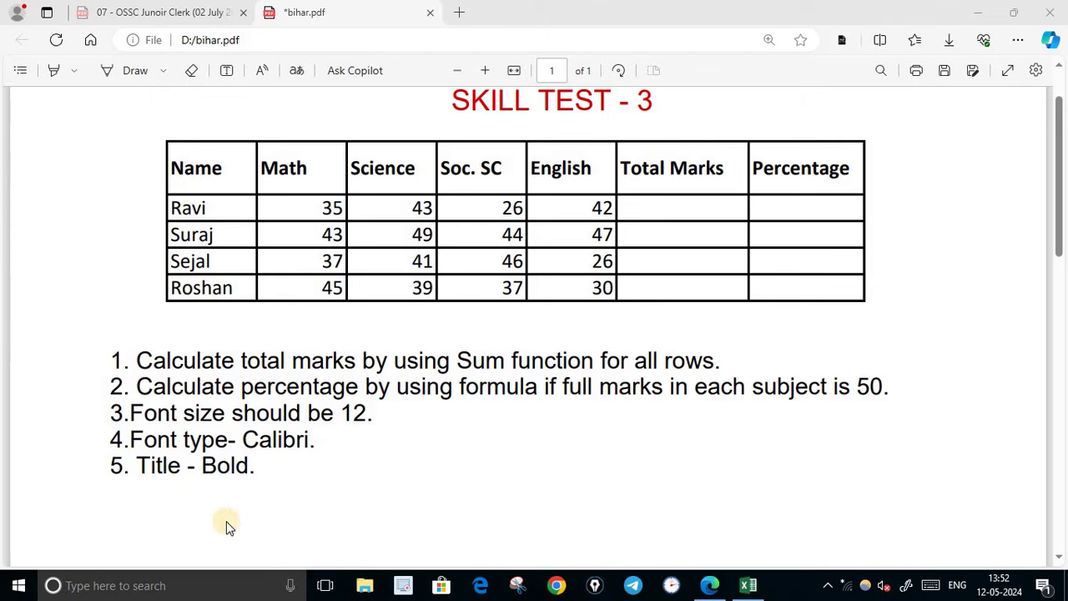
{"action": "scroll", "coordinate": [471, 457], "scroll_direction": "up", "scroll_amount": 2}
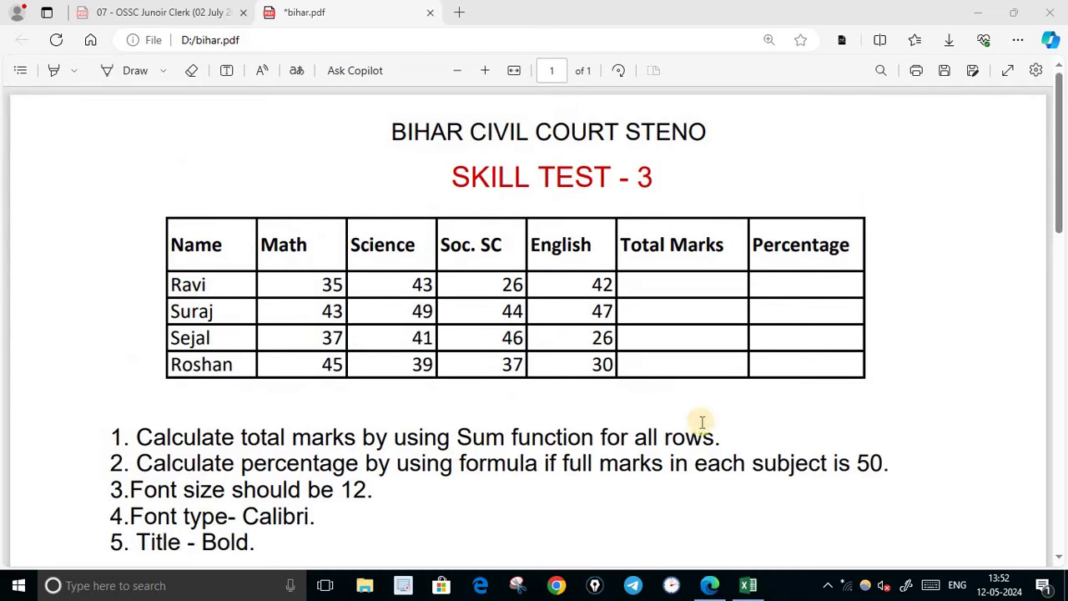
{"action": "left_click", "coordinate": [748, 585]}
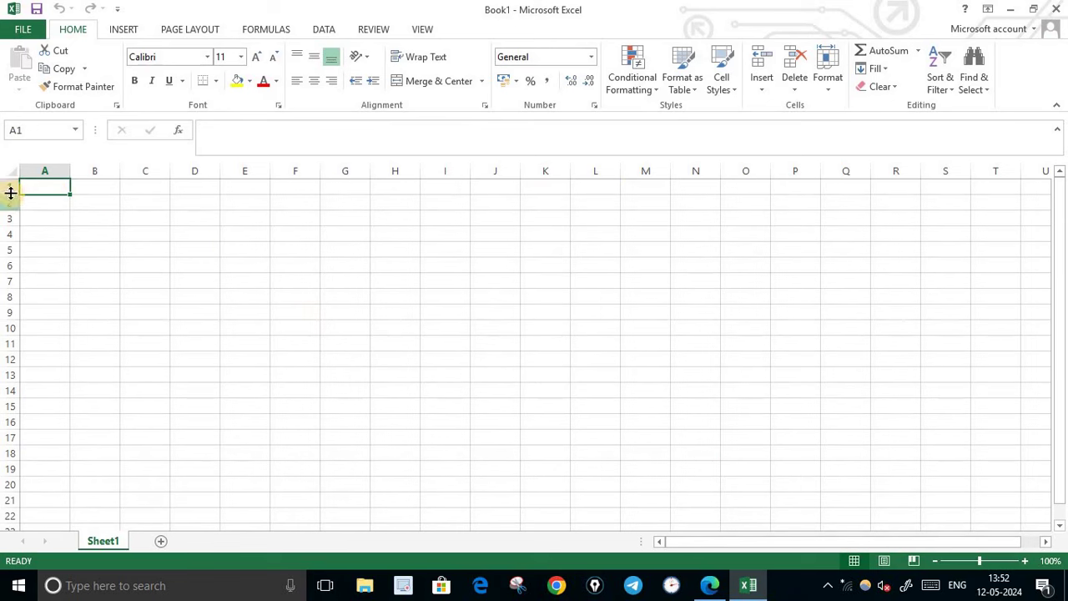
Make row 1 taller, to about 37.5 points
{"action": "left_click_drag", "start_coordinate": [11, 196], "coordinate": [17, 225]}
{"action": "left_click", "coordinate": [268, 331]}
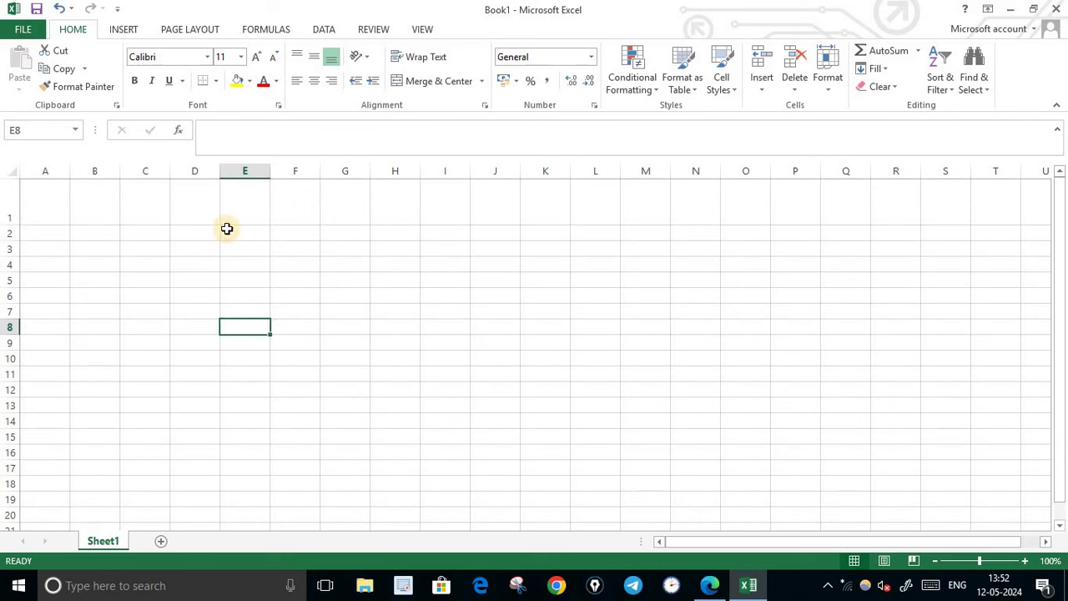
{"action": "left_click", "coordinate": [710, 587]}
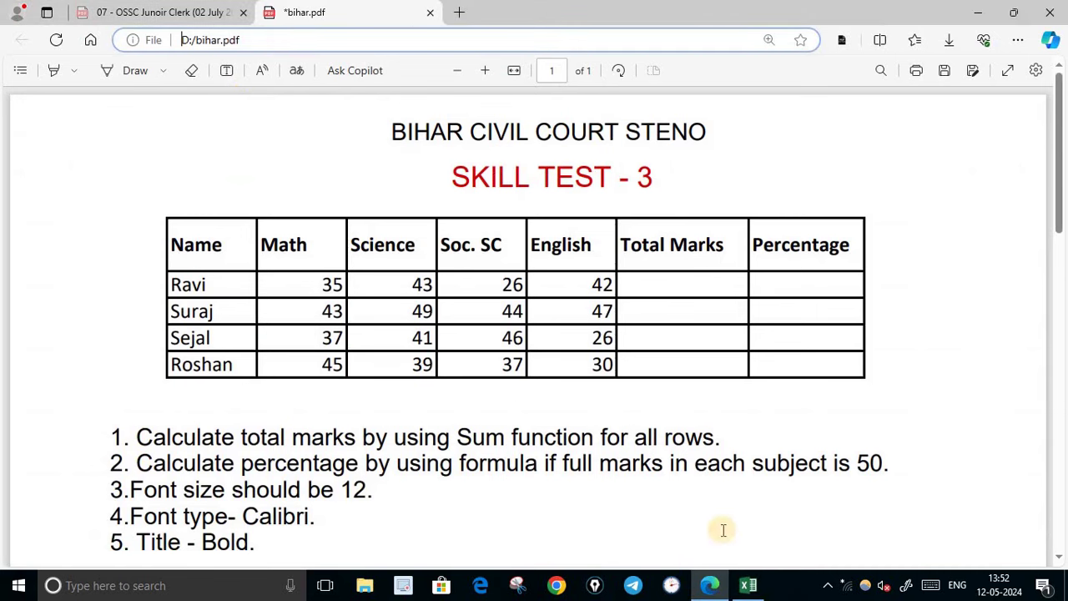
{"action": "left_click", "coordinate": [749, 585]}
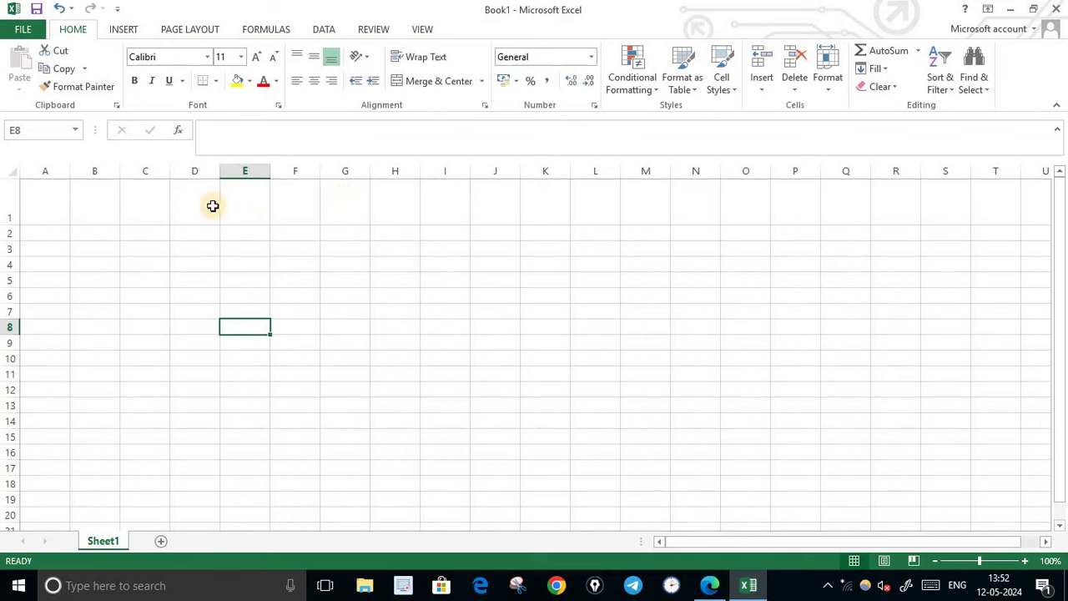
Merge and centre cells D1:G1 into one heading cell
{"action": "left_click_drag", "start_coordinate": [189, 199], "coordinate": [334, 206]}
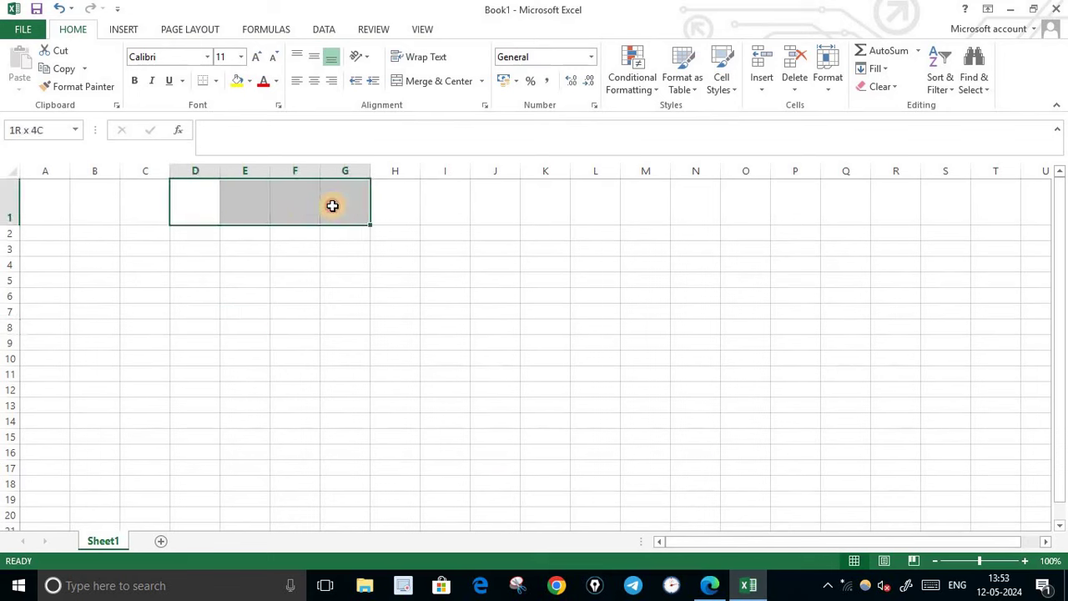
{"action": "left_click", "coordinate": [428, 84]}
{"action": "left_click", "coordinate": [376, 336]}
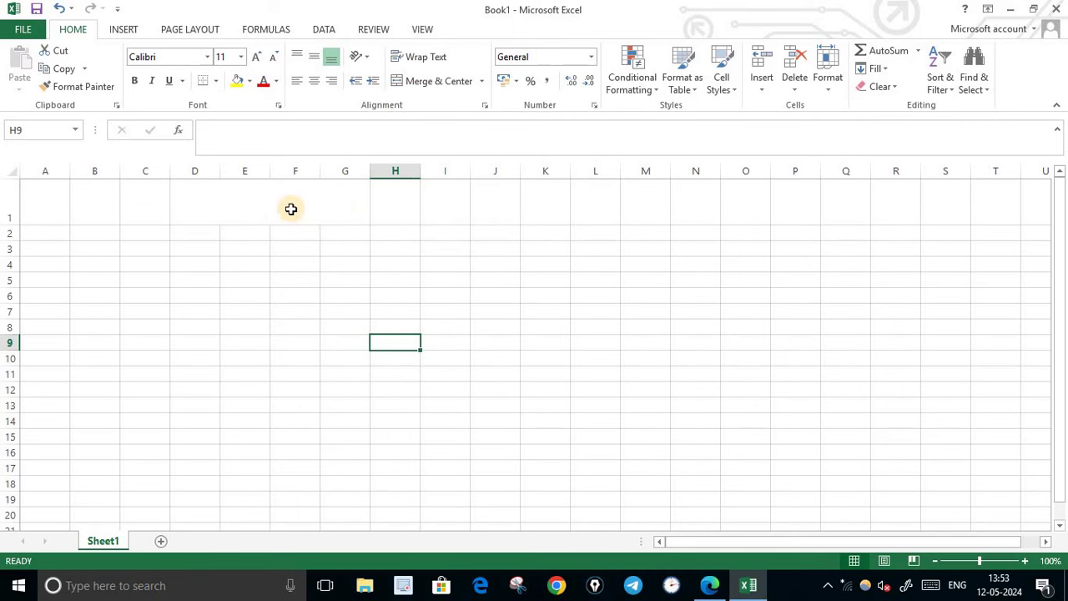
{"action": "left_click", "coordinate": [267, 207]}
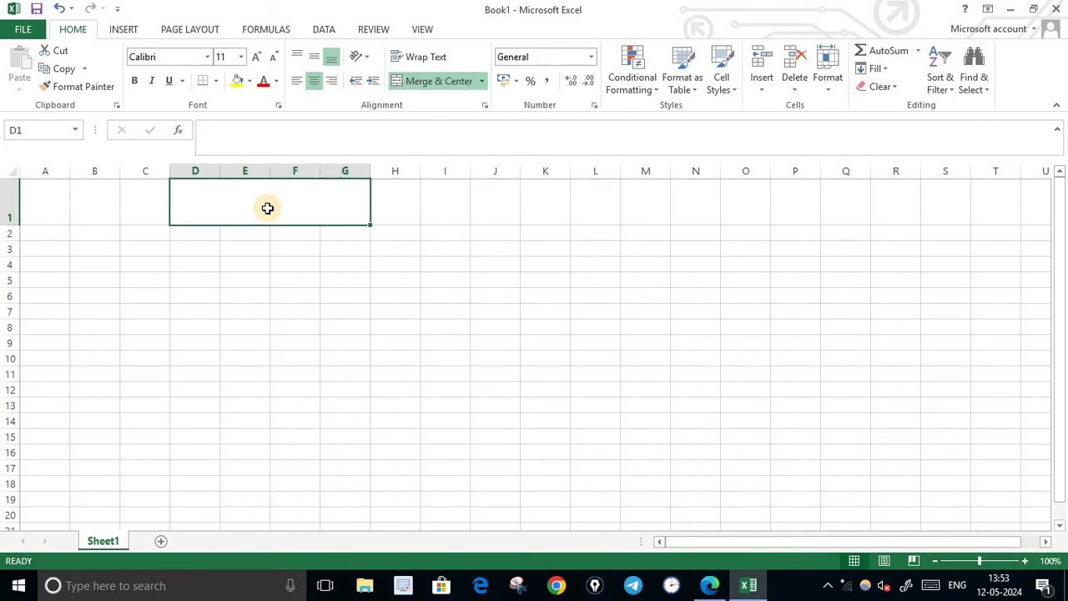
{"action": "left_click", "coordinate": [119, 30]}
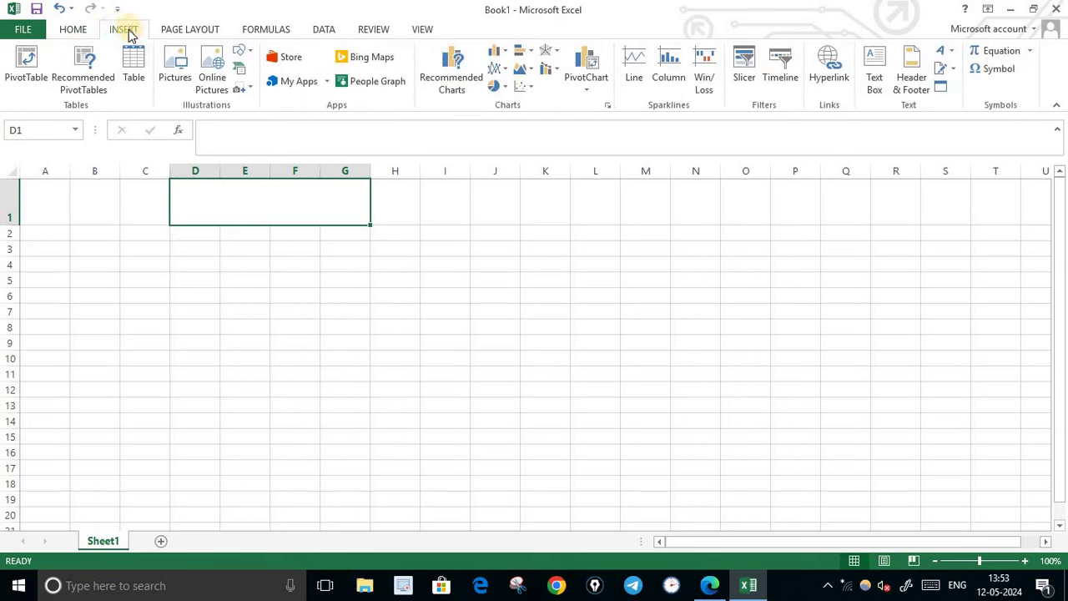
Draw a text box over merged D1:G1 holding the roll number and the candidate's name on two lines
{"action": "left_click", "coordinate": [875, 68]}
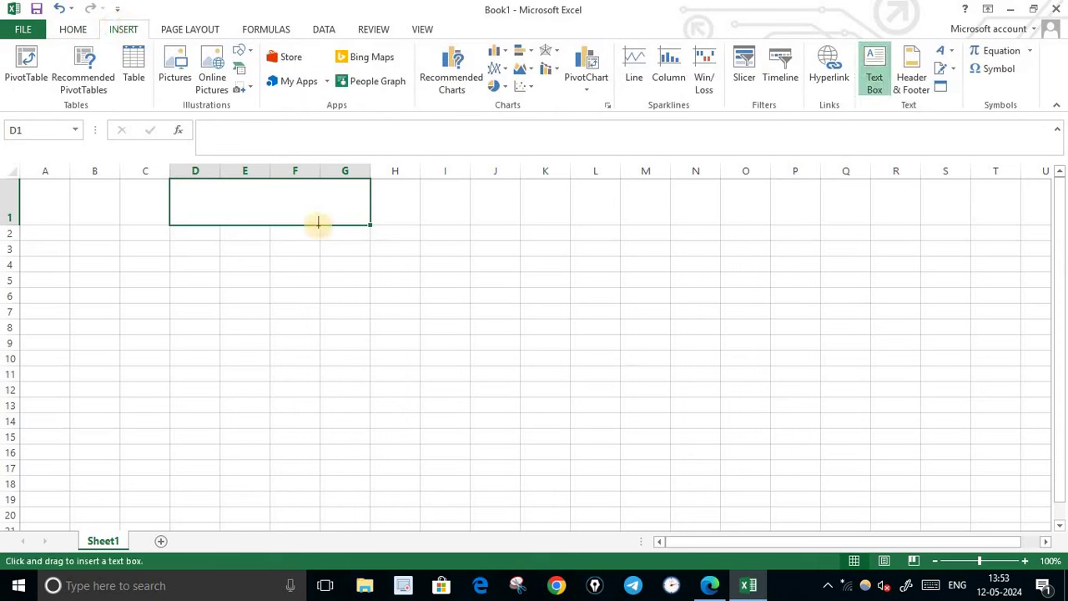
{"action": "mouse_move", "coordinate": [180, 187]}
{"action": "left_mouse_down"}
{"action": "mouse_move", "coordinate": [219, 207]}
{"action": "mouse_move", "coordinate": [365, 220]}
{"action": "left_mouse_up"}
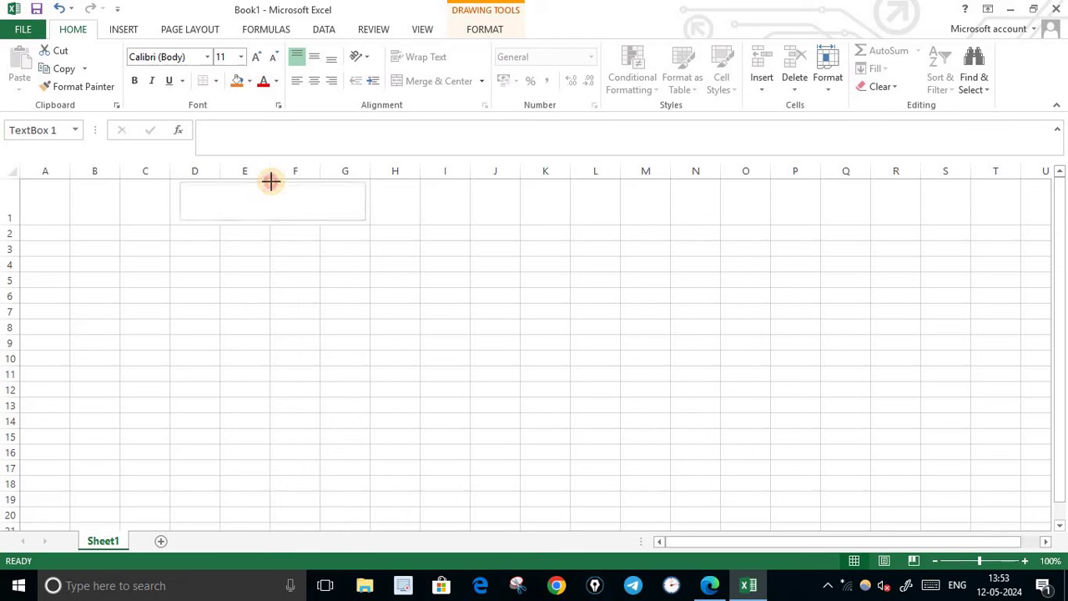
{"action": "left_click_drag", "start_coordinate": [178, 199], "coordinate": [173, 201]}
{"action": "left_click", "coordinate": [191, 191]}
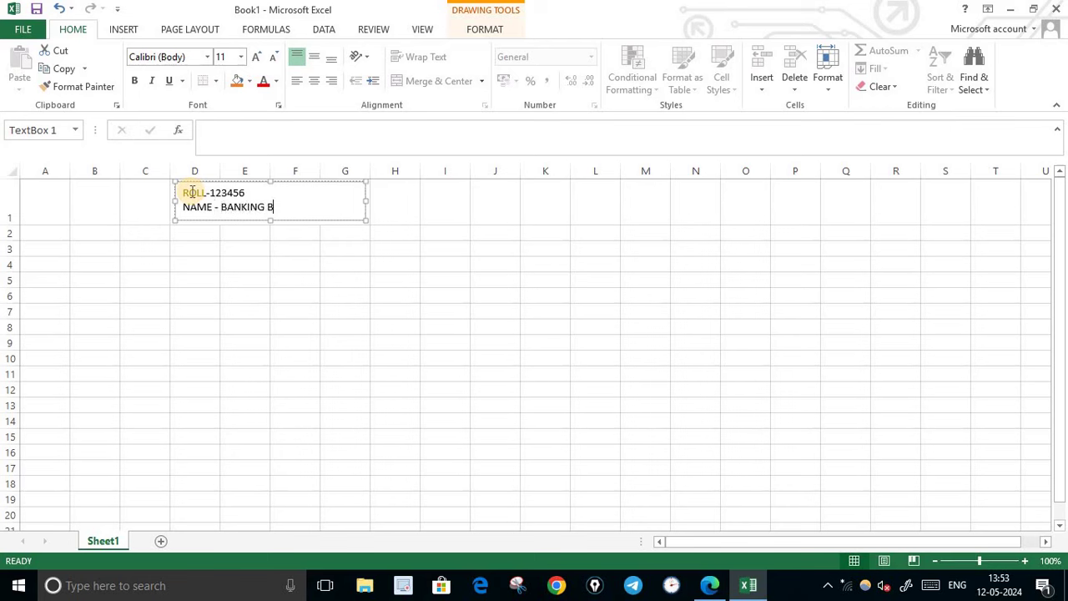
{"action": "left_click", "coordinate": [275, 276]}
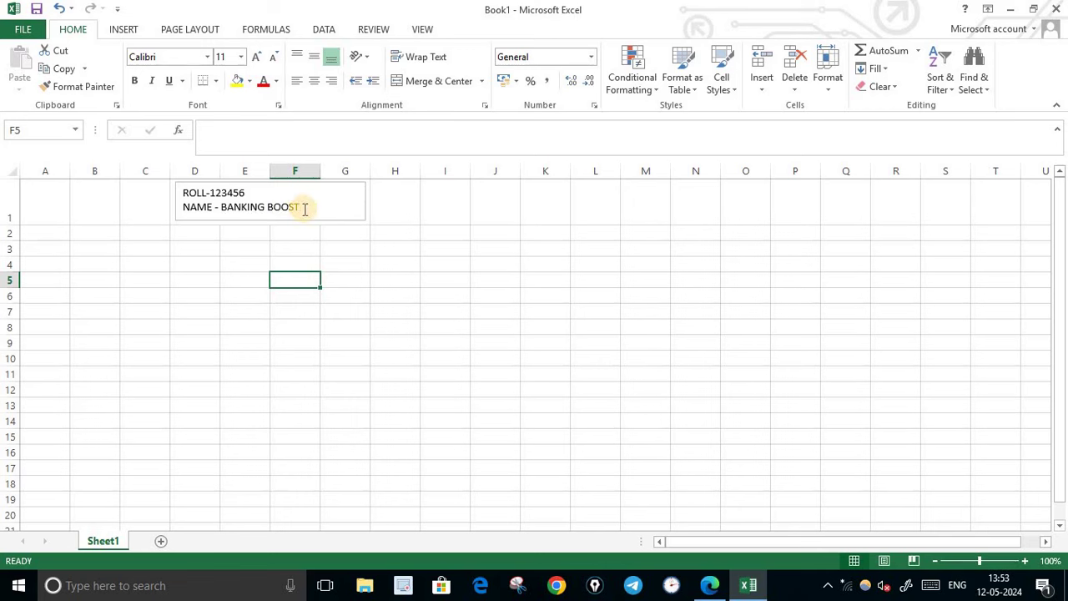
Enter the headers Name, Math and Science in A2:C2
{"action": "left_click", "coordinate": [154, 342]}
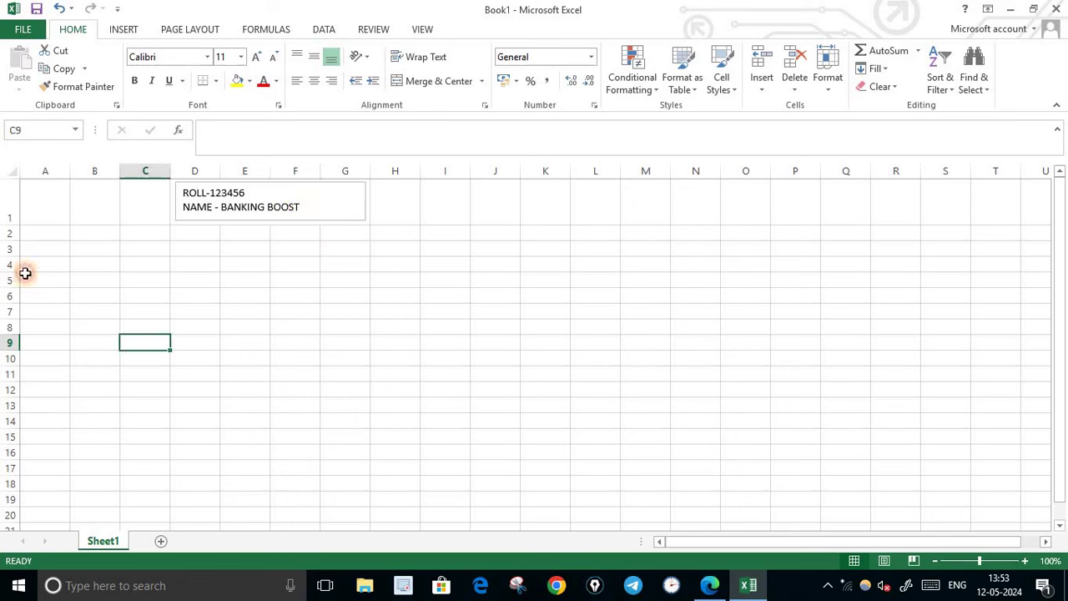
{"action": "left_click", "coordinate": [46, 234]}
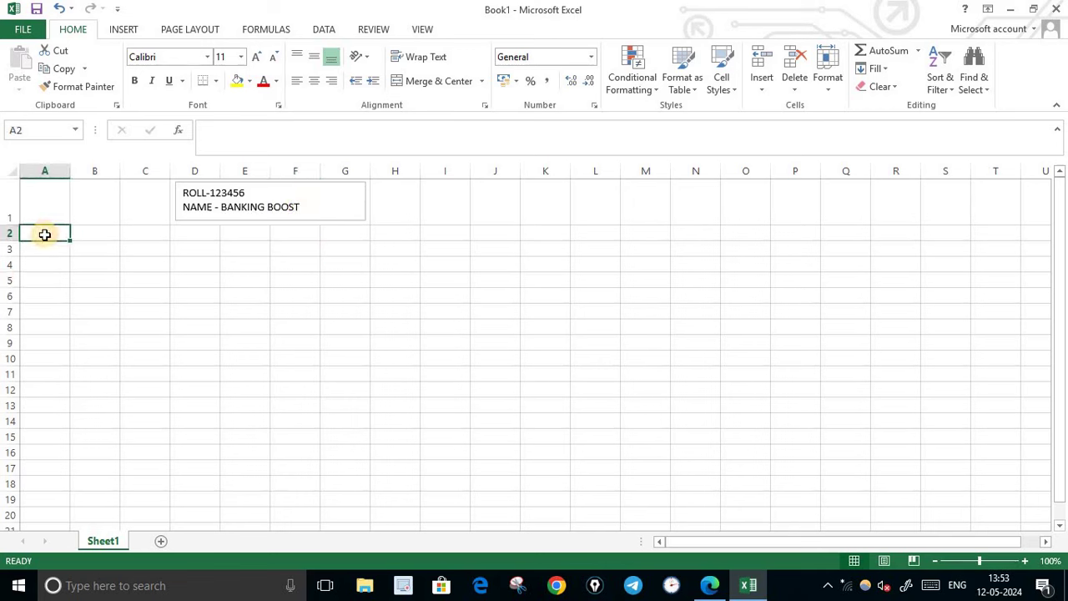
{"action": "left_click", "coordinate": [709, 585]}
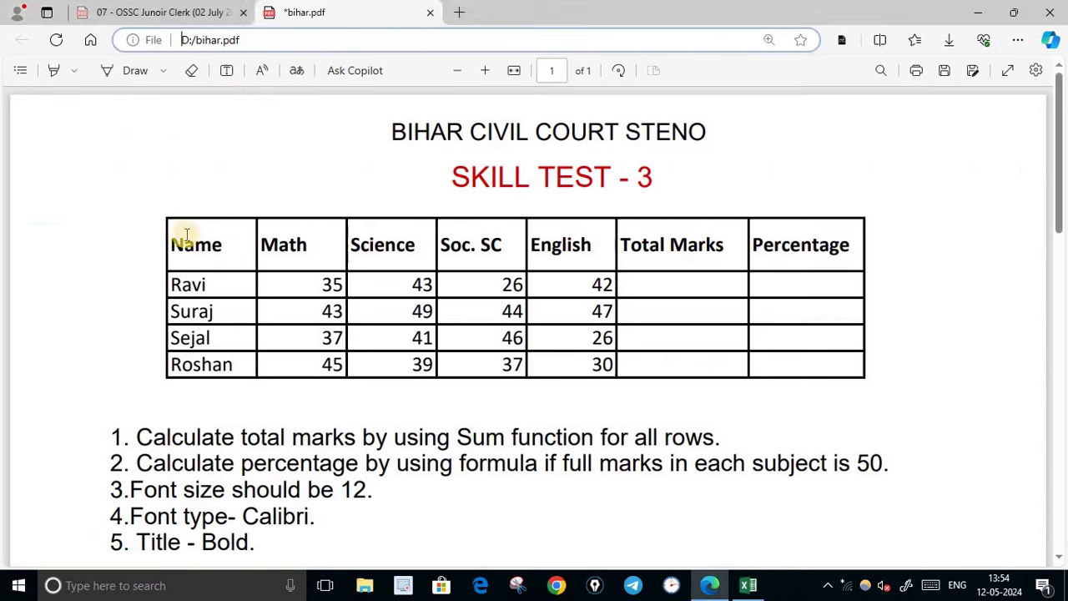
{"action": "left_click", "coordinate": [724, 587]}
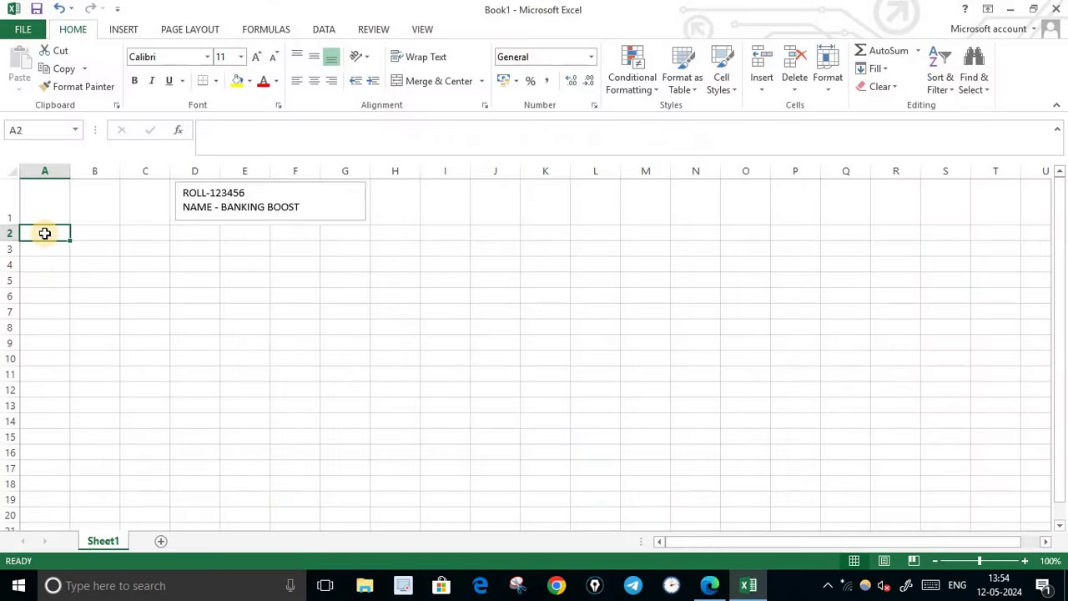
{"action": "type", "text": "nA"}
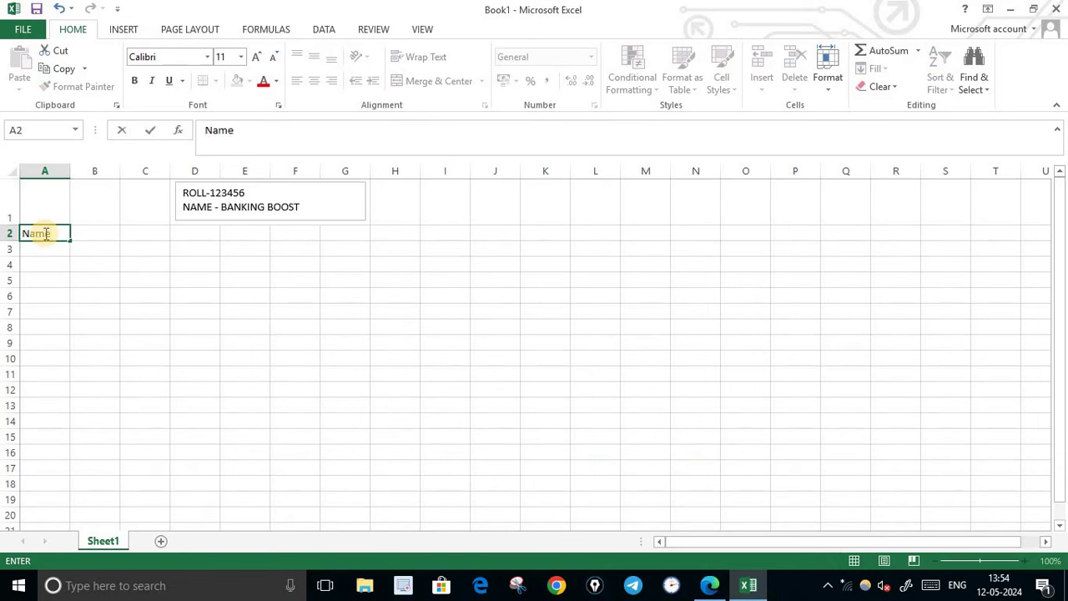
{"action": "key", "text": "Tab"}
{"action": "type", "text": "Ma"}
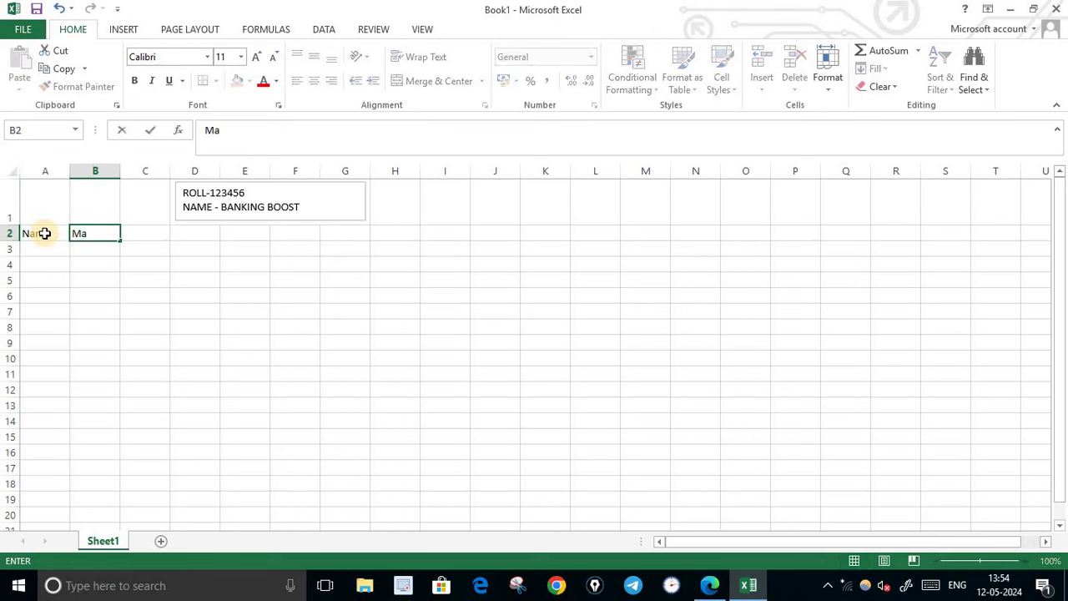
{"action": "key", "text": "Tab"}
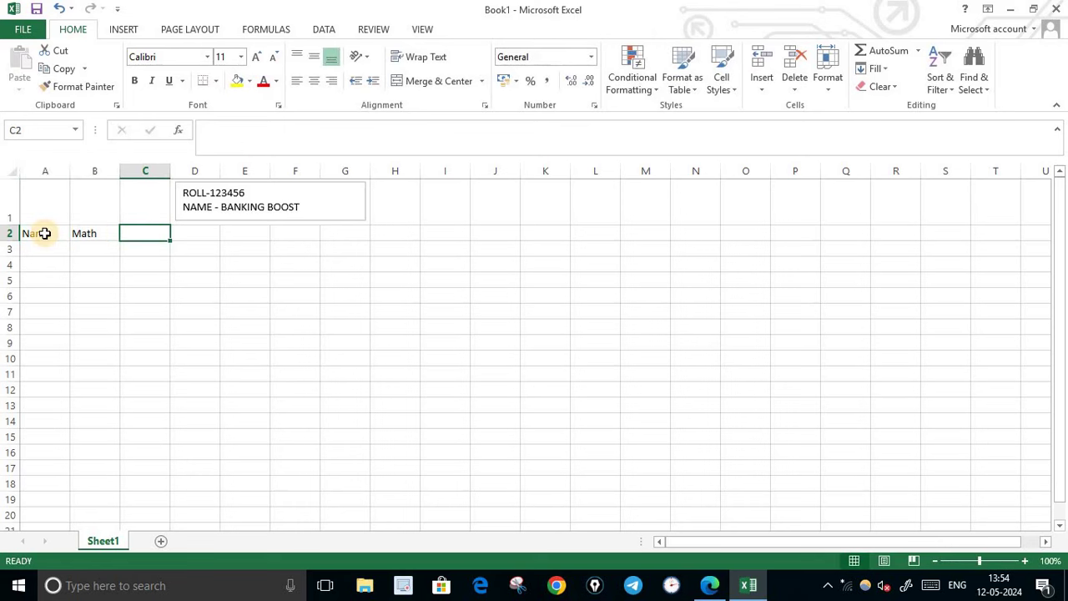
{"action": "type", "text": "Science"}
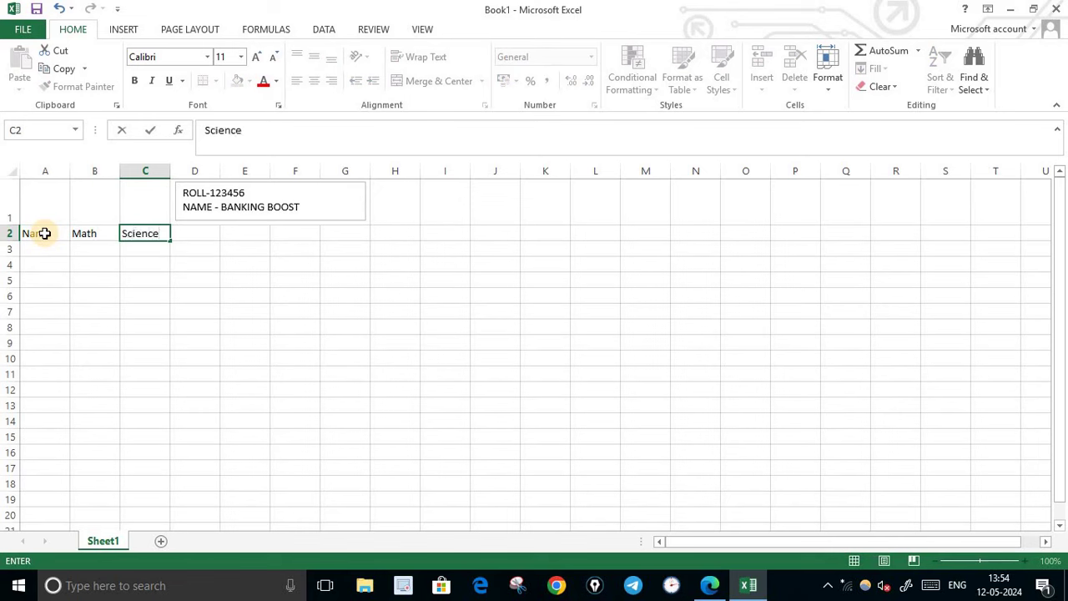
{"action": "key", "text": "Tab"}
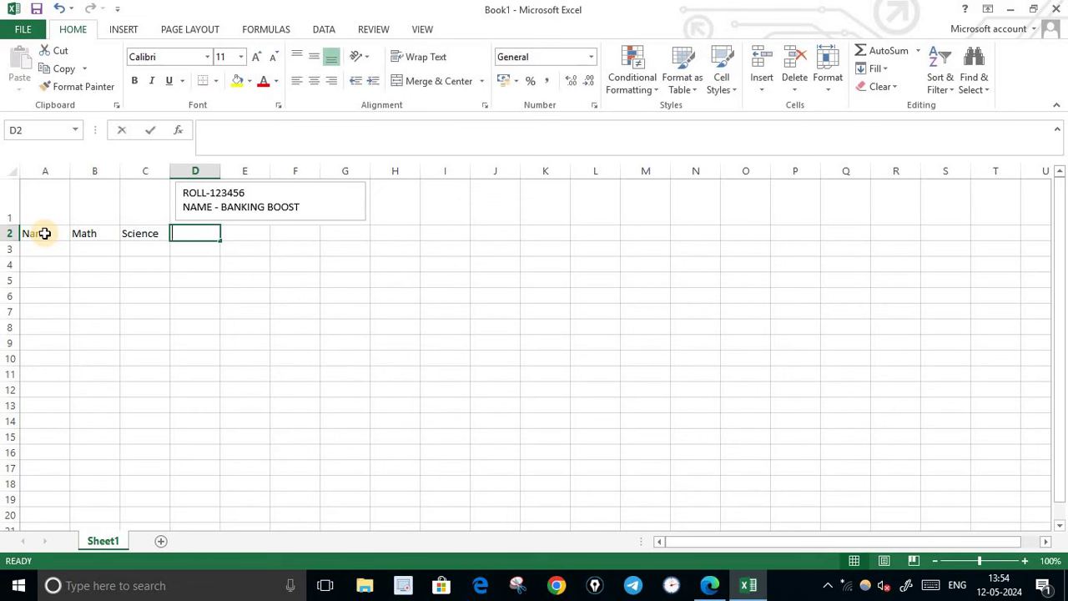
Add the headers Soc. SC, English, Total Marks and Percentage in D2:G2
{"action": "type", "text": "Soc. SC"}
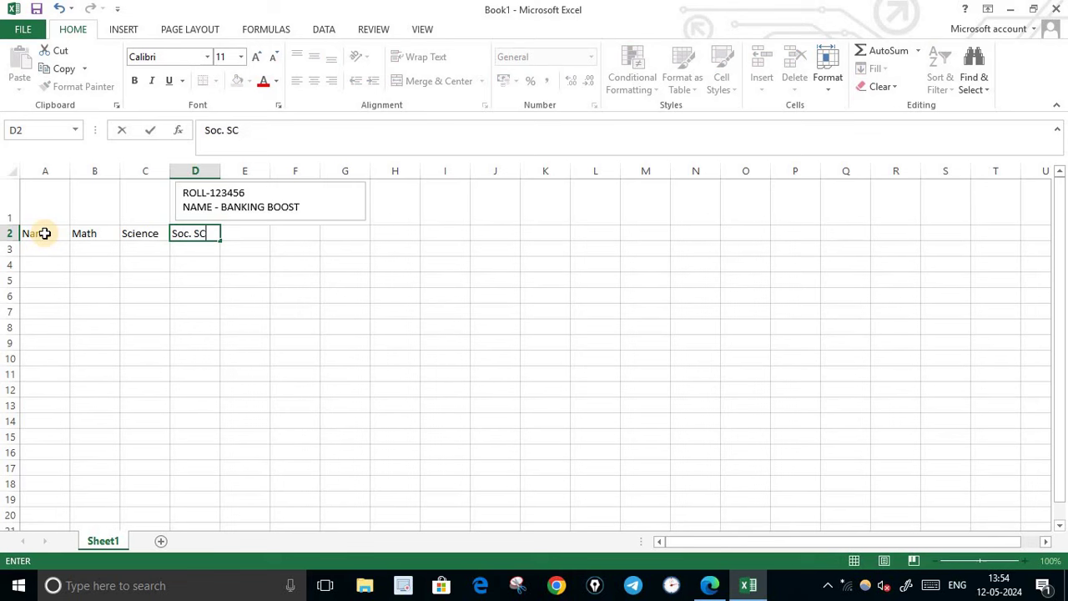
{"action": "key", "text": "Tab"}
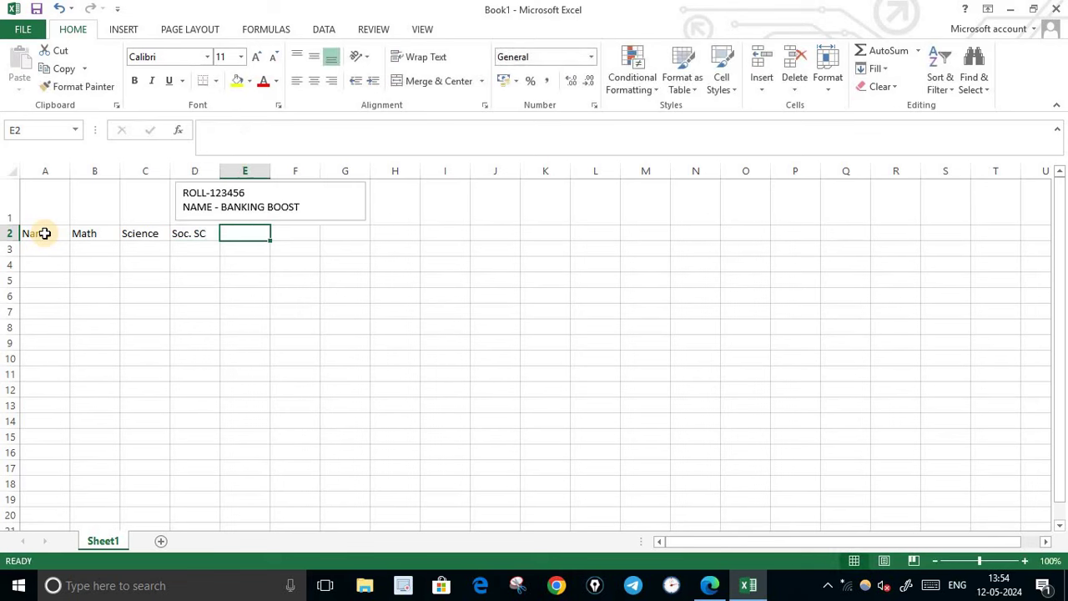
{"action": "type", "text": "English"}
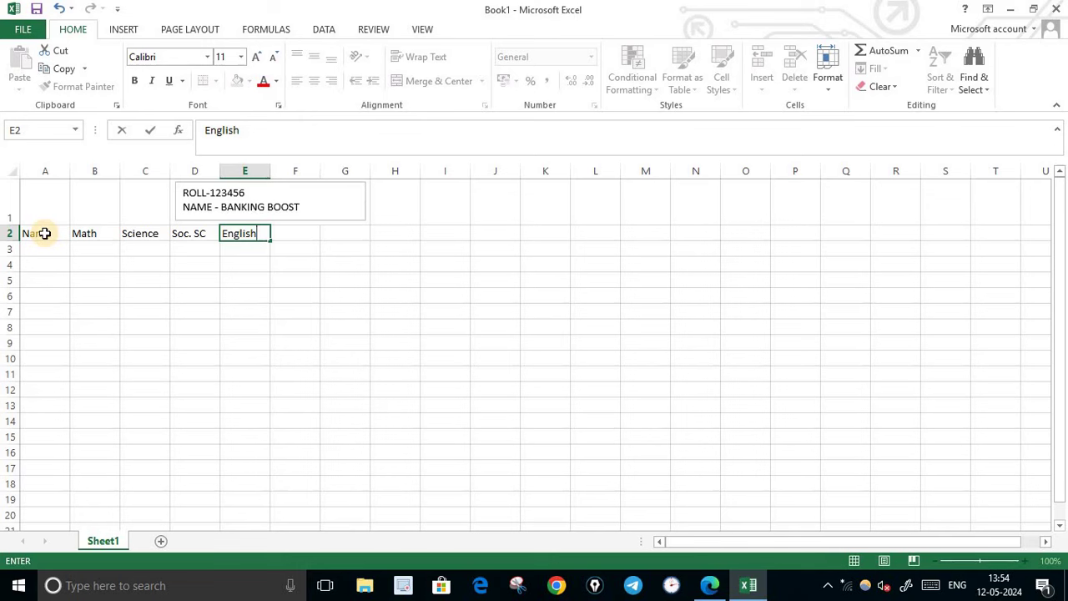
{"action": "key", "text": "Tab"}
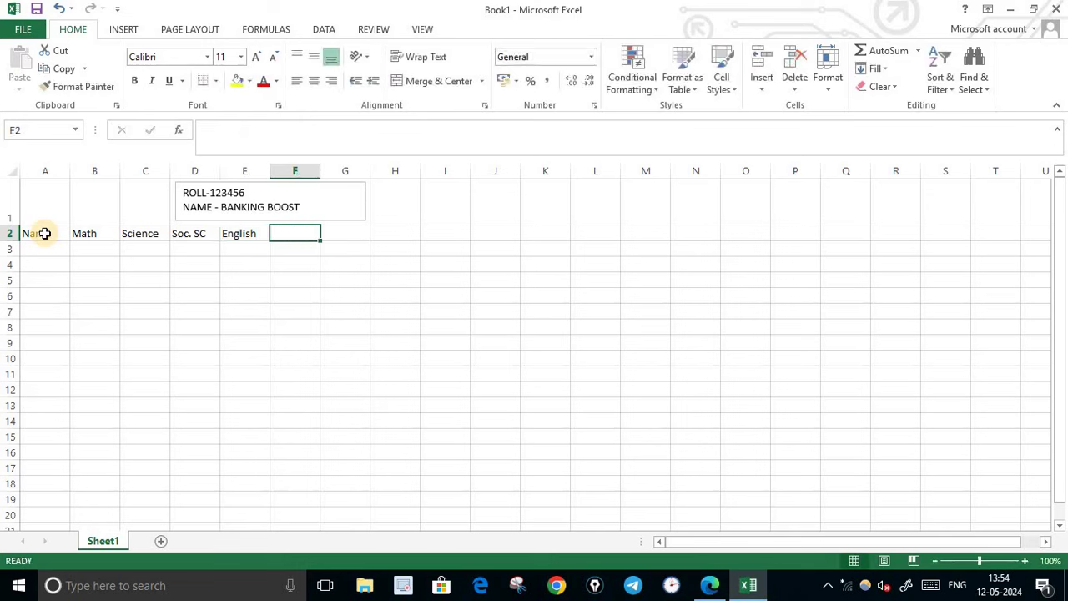
{"action": "type", "text": "Total Marks"}
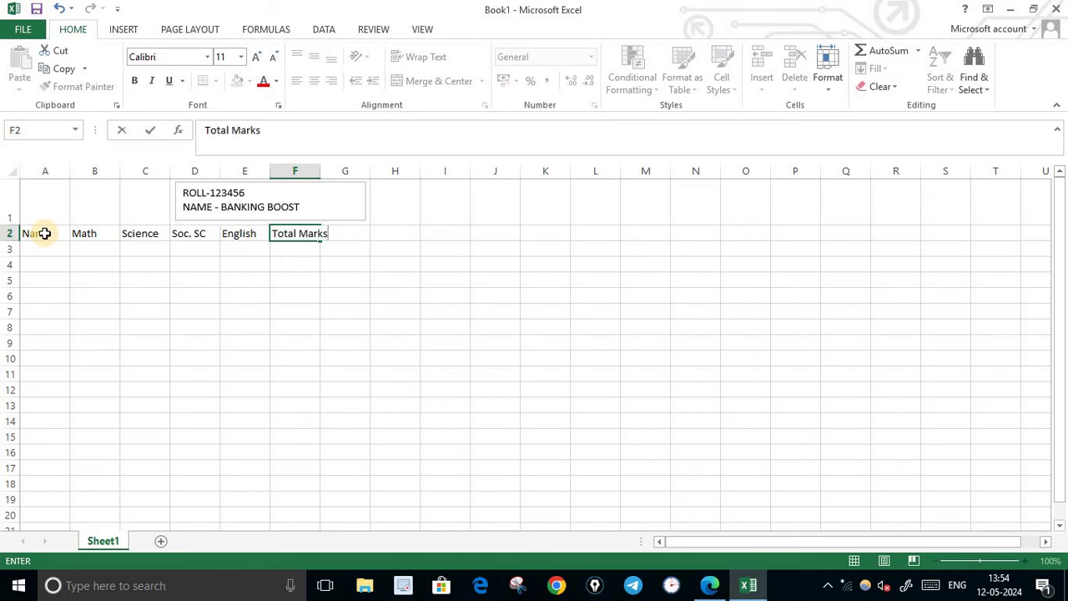
{"action": "key", "text": "Tab"}
{"action": "type", "text": "Pe"}
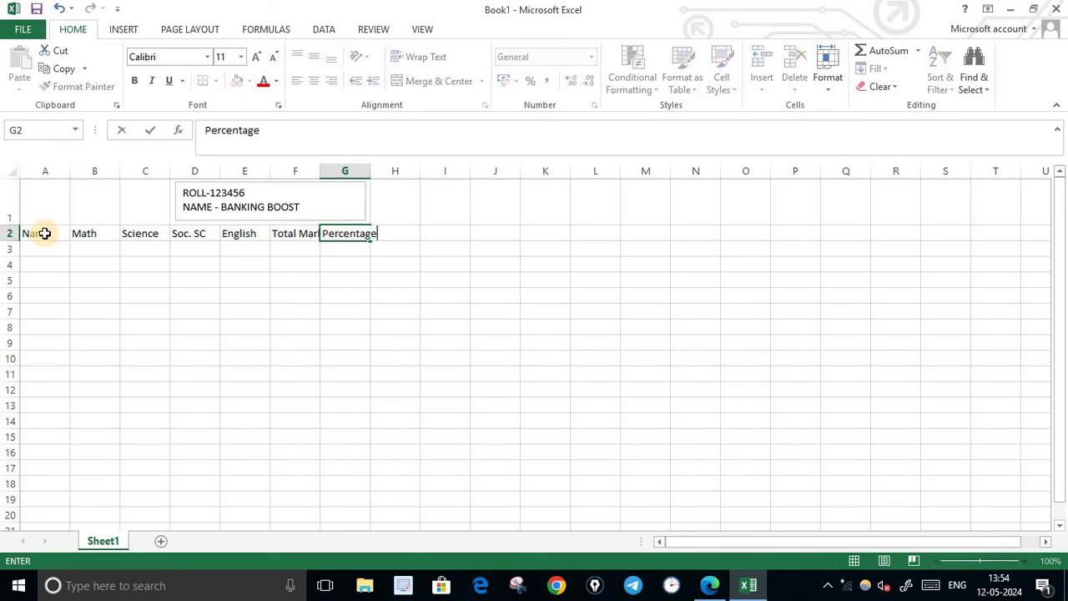
{"action": "left_click", "coordinate": [131, 358]}
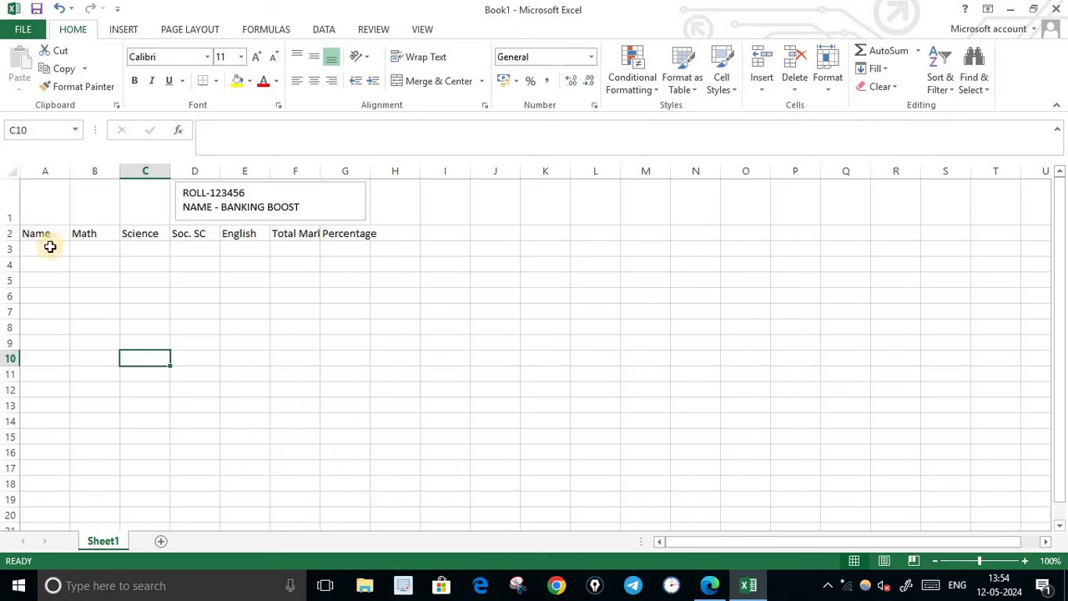
Wrap the A2:G2 header text and widen column F to fit Total Marks
{"action": "left_click_drag", "start_coordinate": [49, 232], "coordinate": [337, 235]}
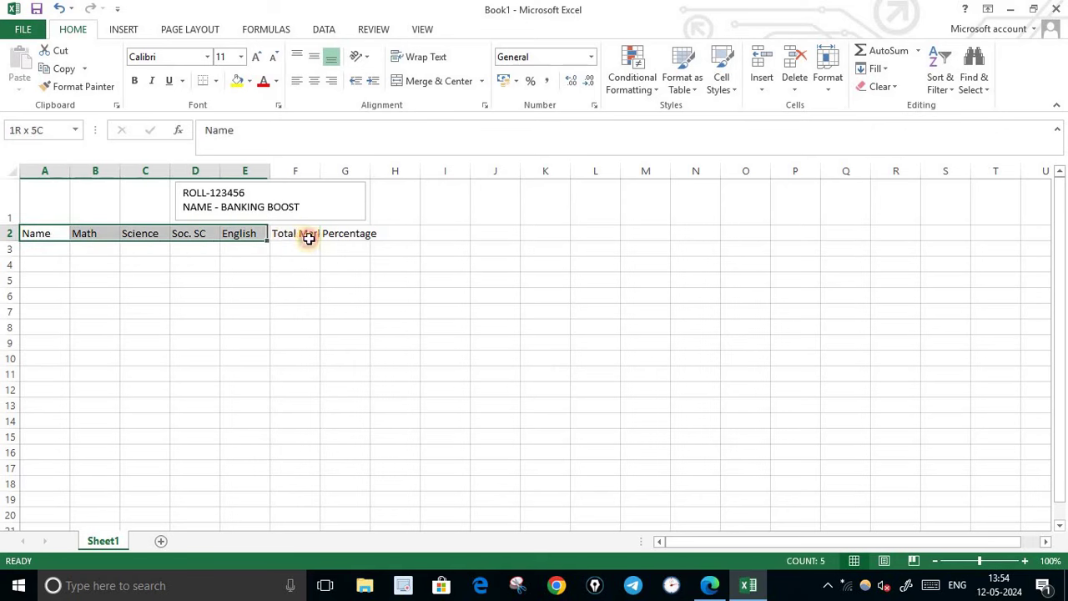
{"action": "left_click", "coordinate": [422, 57]}
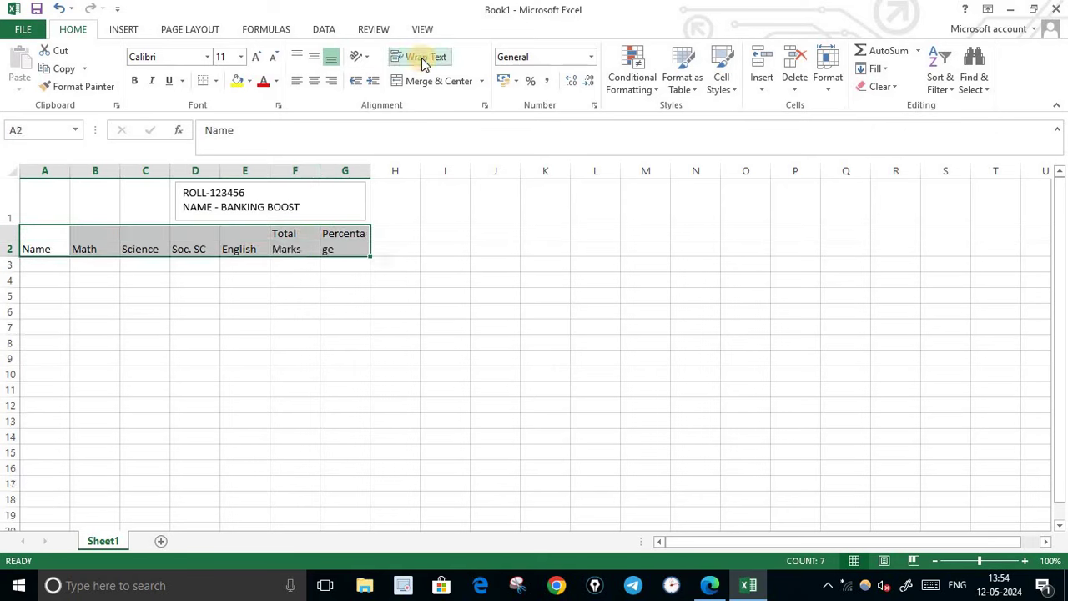
{"action": "left_click", "coordinate": [339, 450]}
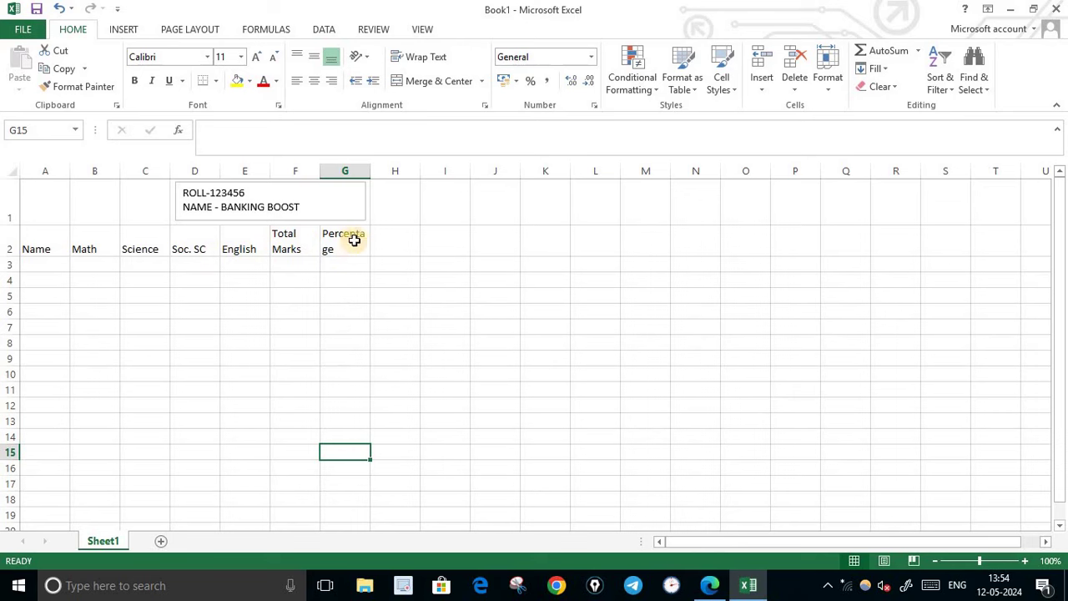
{"action": "left_click_drag", "start_coordinate": [318, 166], "coordinate": [400, 166]}
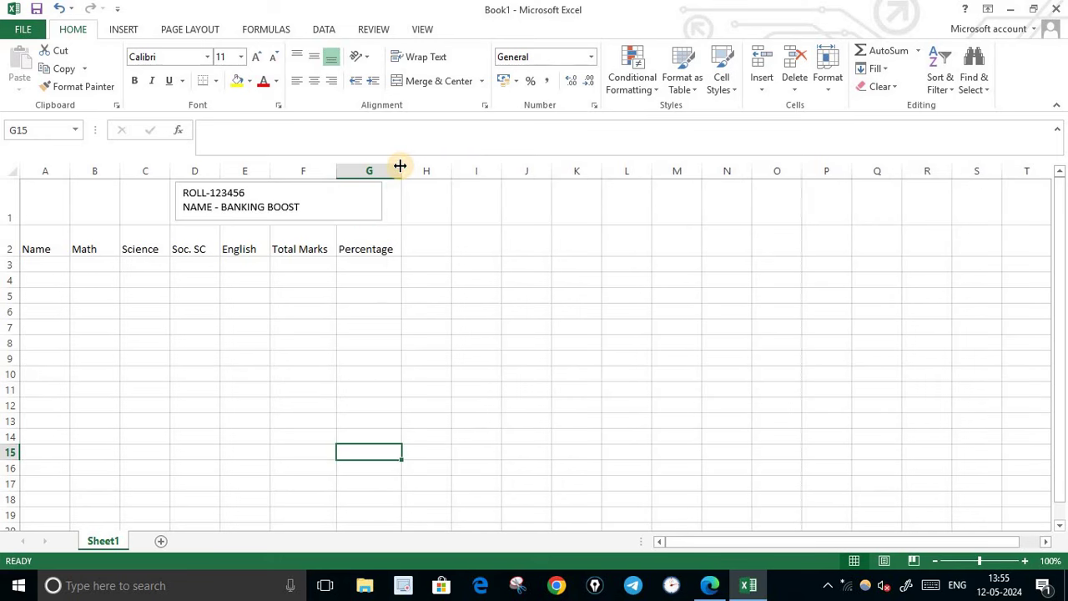
Nudge the roll number and name text box slightly to the right
{"action": "left_click", "coordinate": [368, 190]}
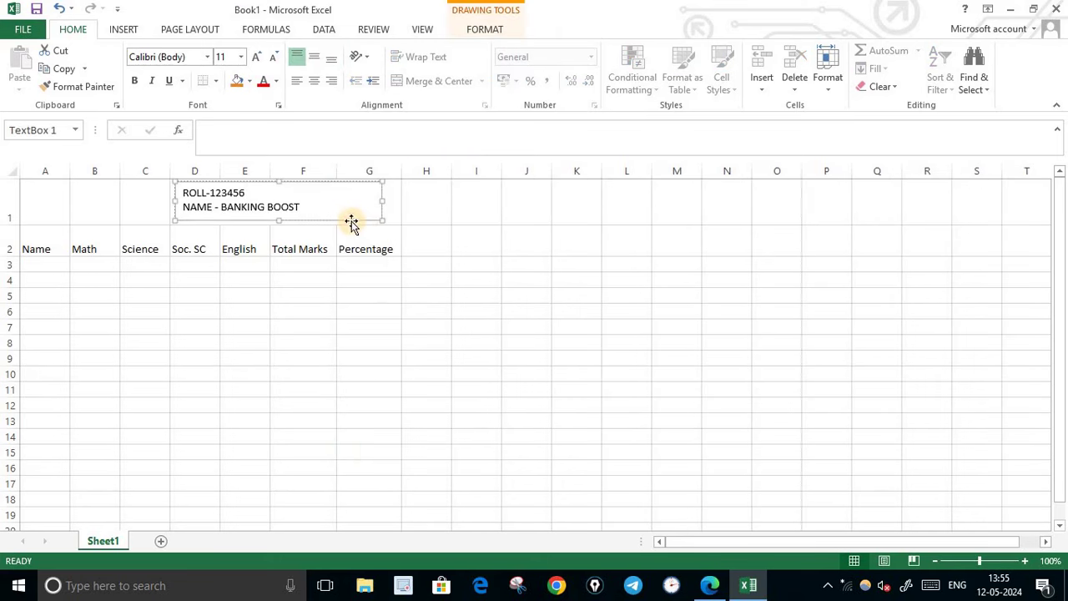
{"action": "left_click_drag", "start_coordinate": [351, 223], "coordinate": [368, 223]}
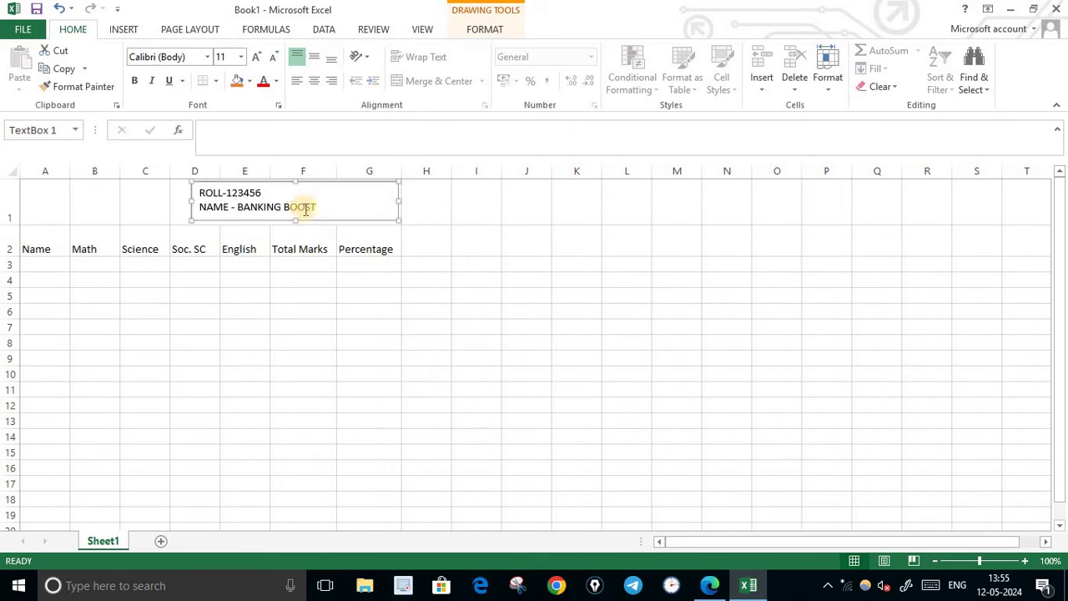
{"action": "left_click", "coordinate": [308, 338]}
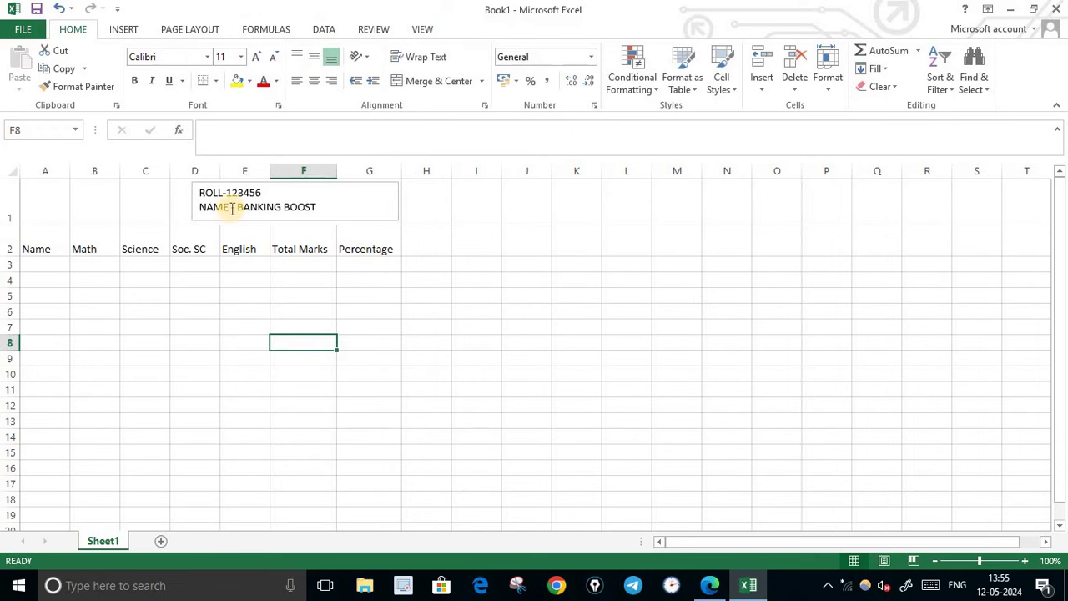
Make the A2:G2 header row bold
{"action": "left_click_drag", "start_coordinate": [55, 247], "coordinate": [368, 248]}
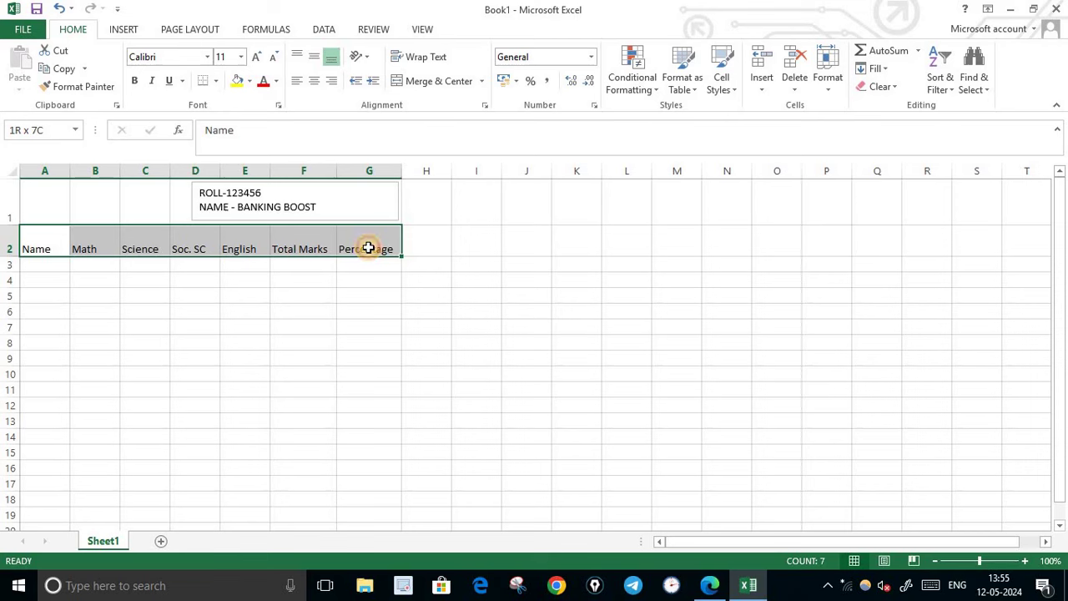
{"action": "left_click", "coordinate": [344, 326]}
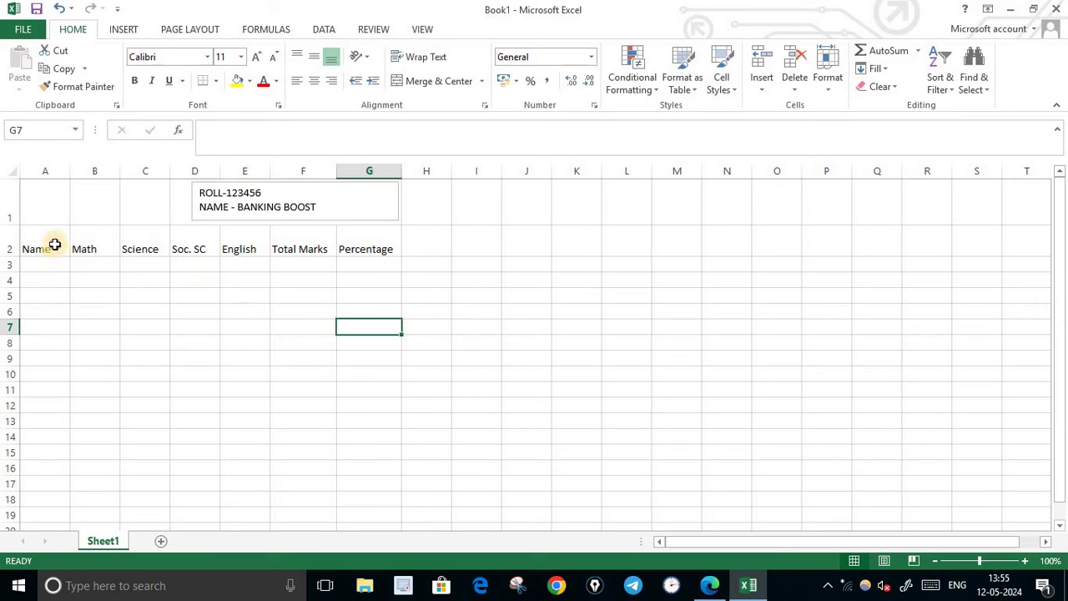
{"action": "left_click_drag", "start_coordinate": [50, 247], "coordinate": [357, 248]}
{"action": "left_click", "coordinate": [419, 57]}
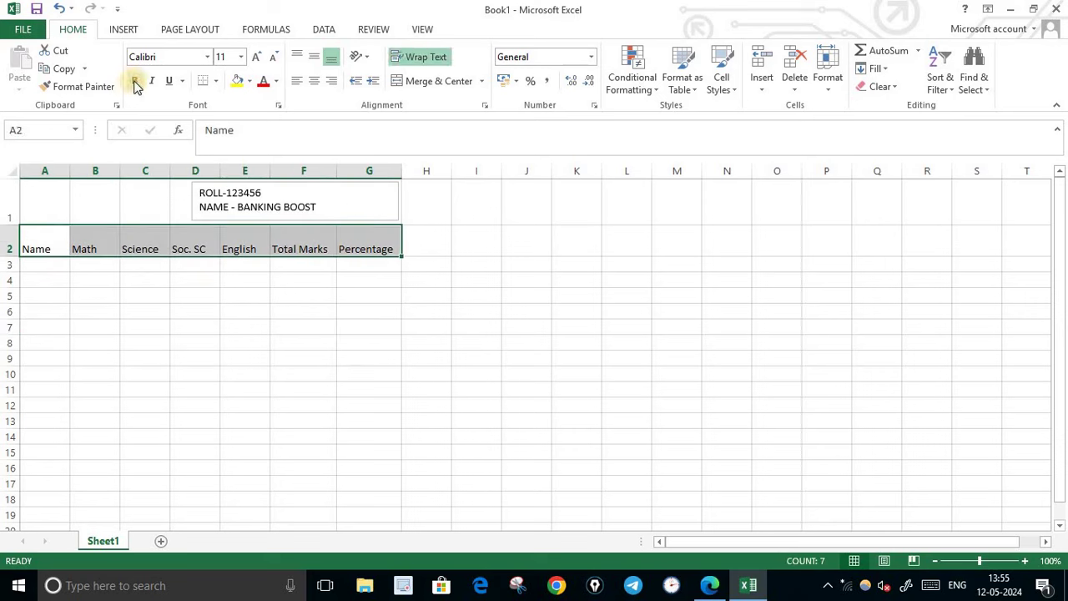
{"action": "left_click", "coordinate": [134, 80]}
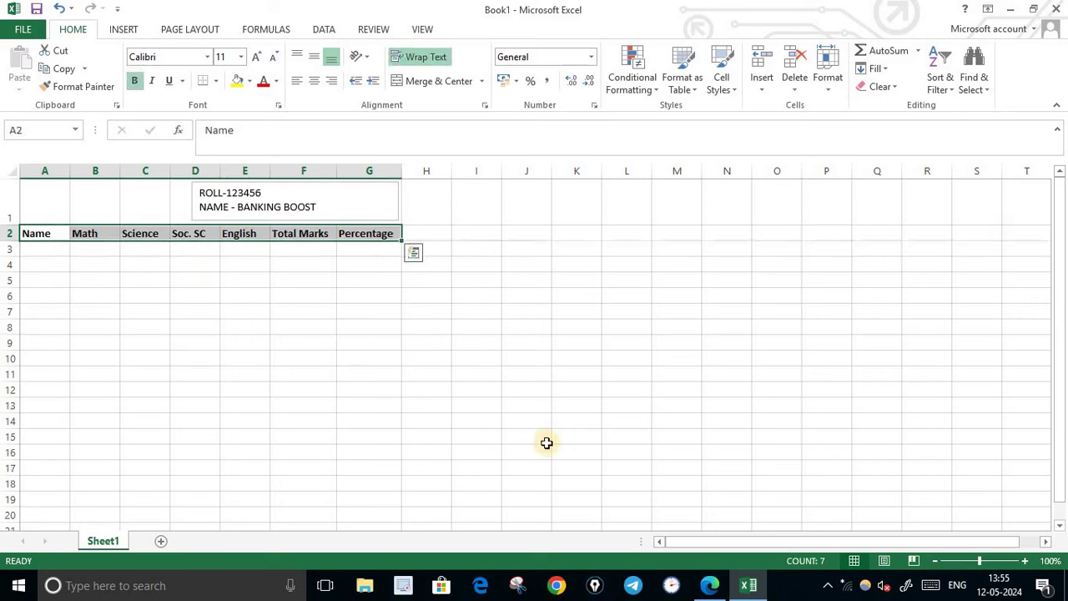
Make row 2 taller, checking it against the reference table in the PDF
{"action": "left_click", "coordinate": [710, 585]}
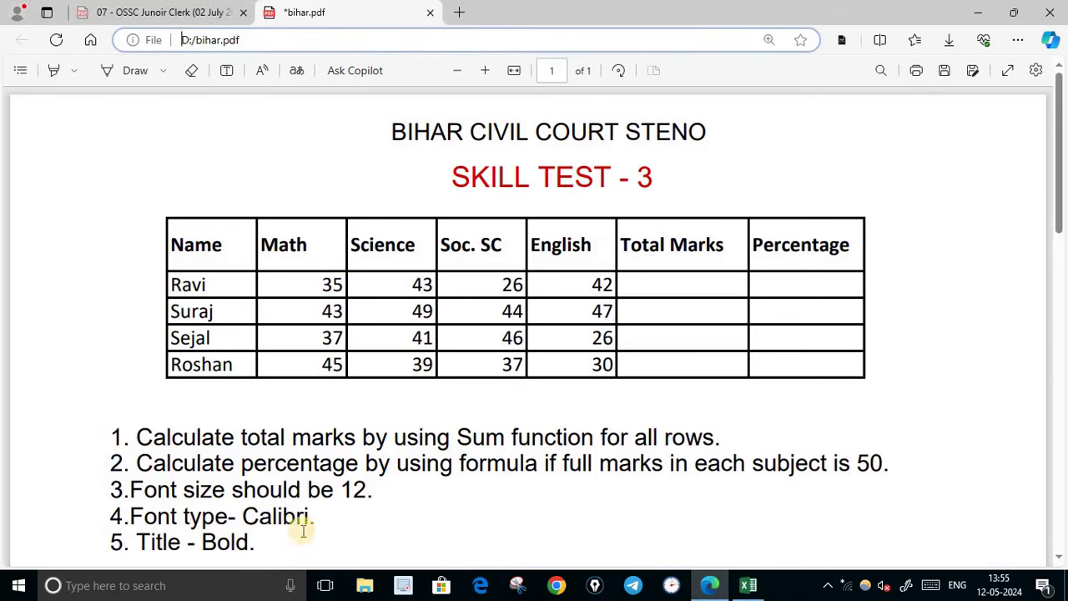
{"action": "left_click", "coordinate": [747, 585]}
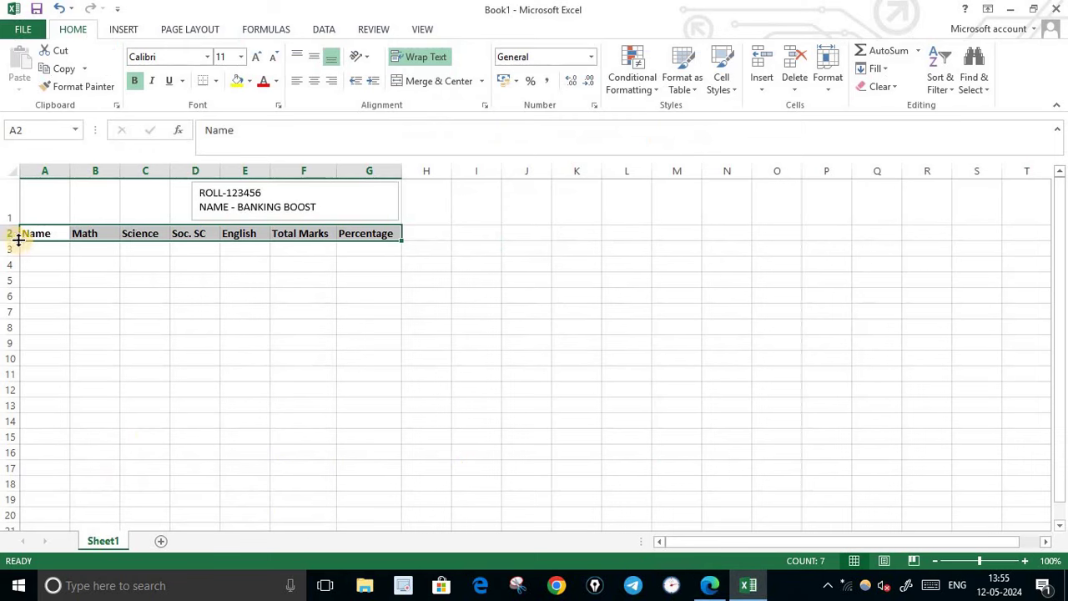
{"action": "left_click_drag", "start_coordinate": [14, 240], "coordinate": [14, 256]}
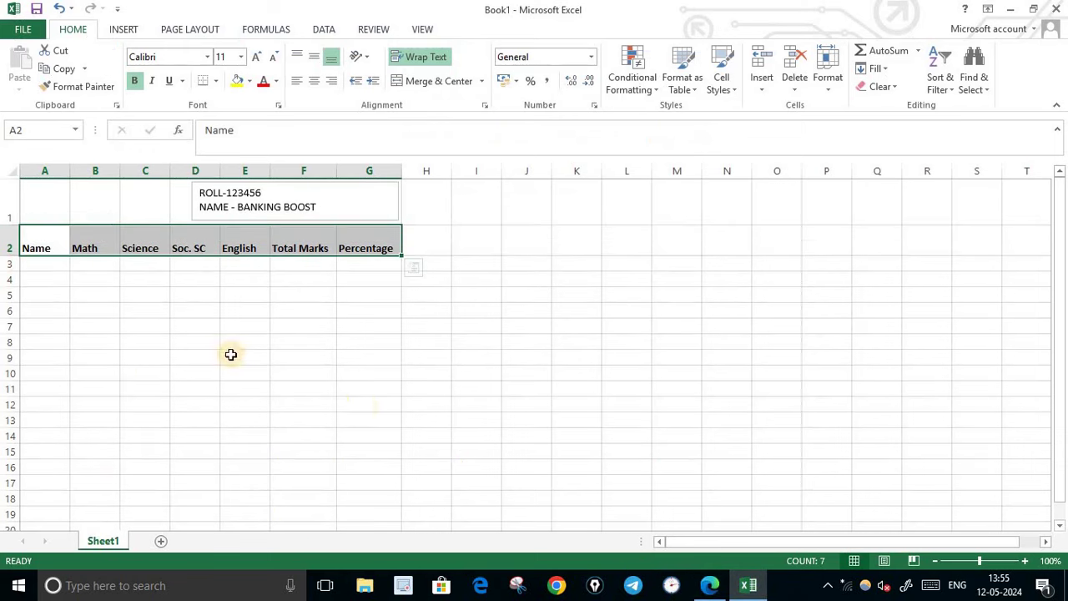
{"action": "left_click", "coordinate": [709, 584]}
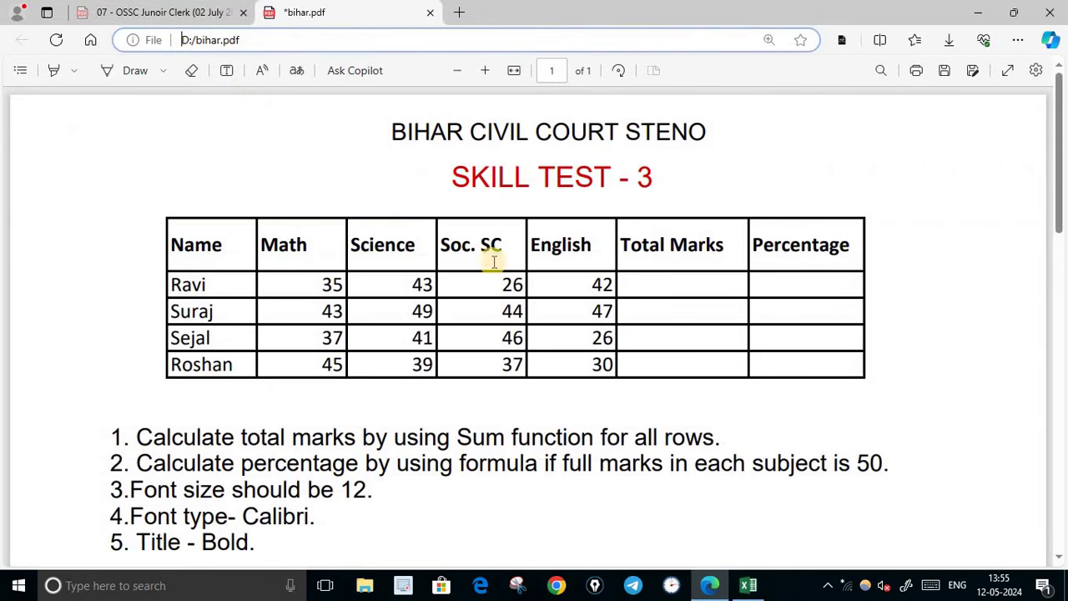
{"action": "left_click", "coordinate": [747, 584]}
Centre the A2:G2 header text horizontally and compare it with the reference PDF
{"action": "left_click", "coordinate": [239, 322]}
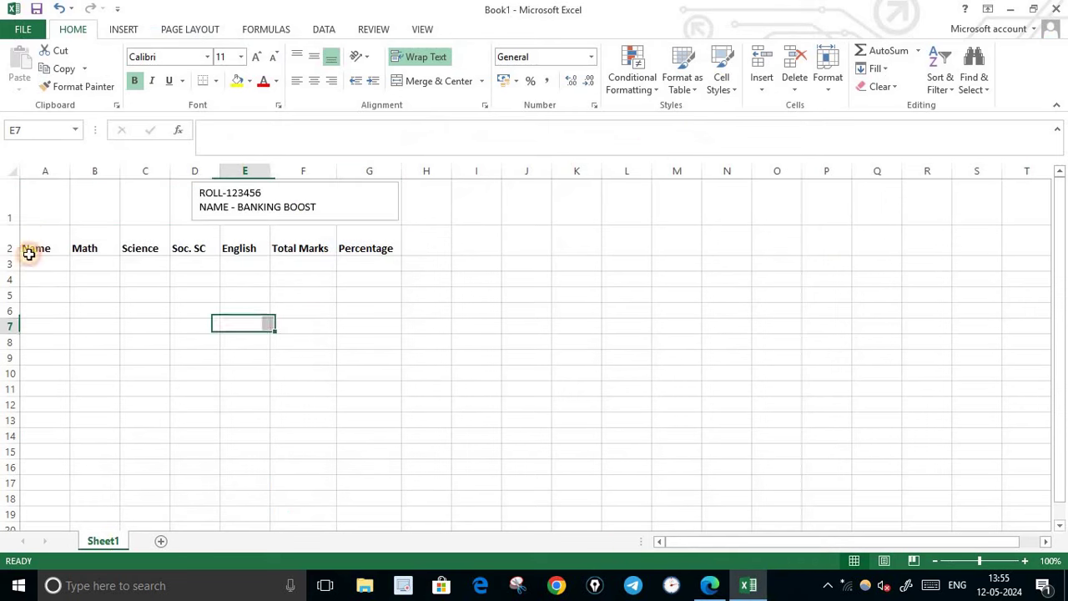
{"action": "left_click_drag", "start_coordinate": [50, 245], "coordinate": [371, 248]}
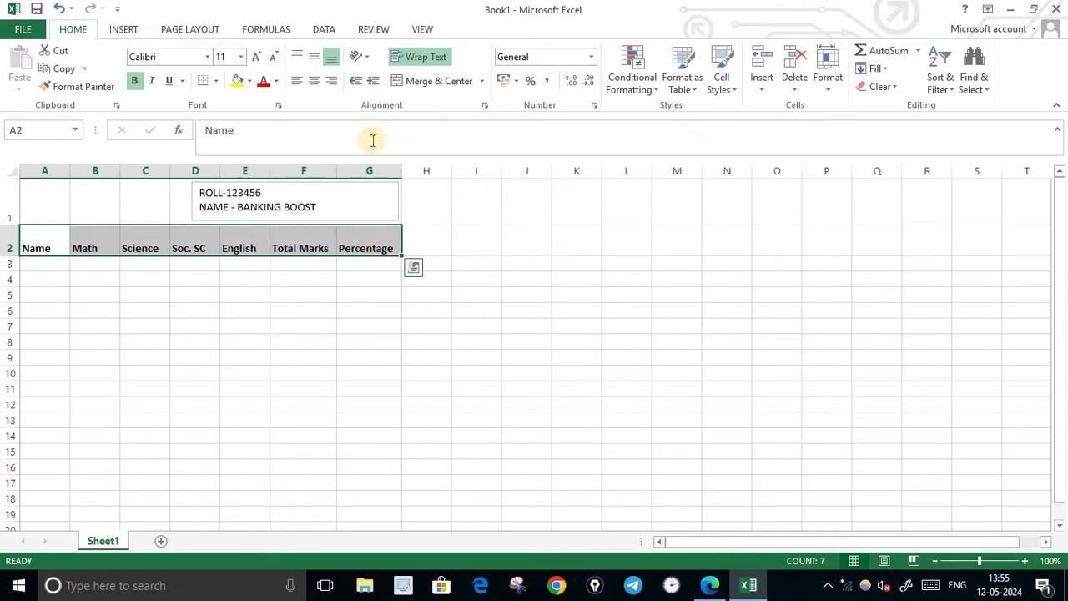
{"action": "left_click", "coordinate": [317, 86]}
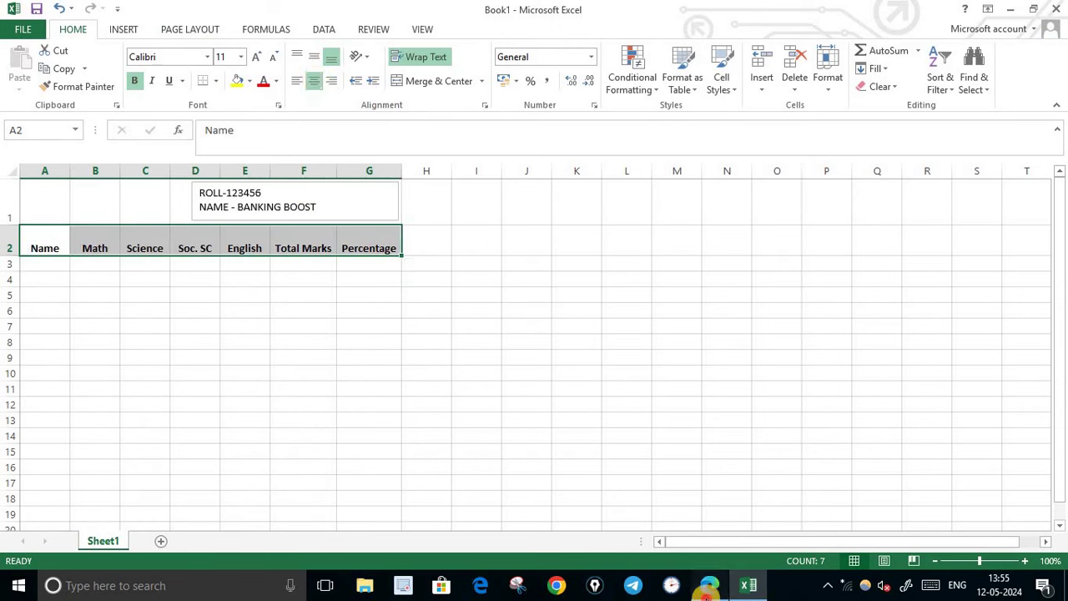
{"action": "left_click", "coordinate": [709, 585]}
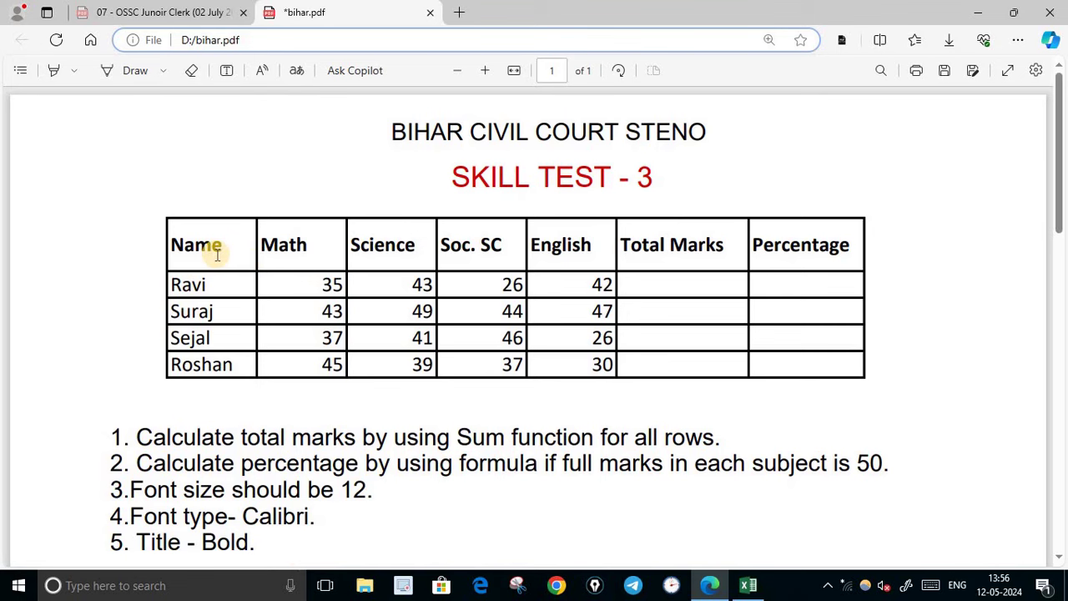
{"action": "left_click", "coordinate": [747, 585]}
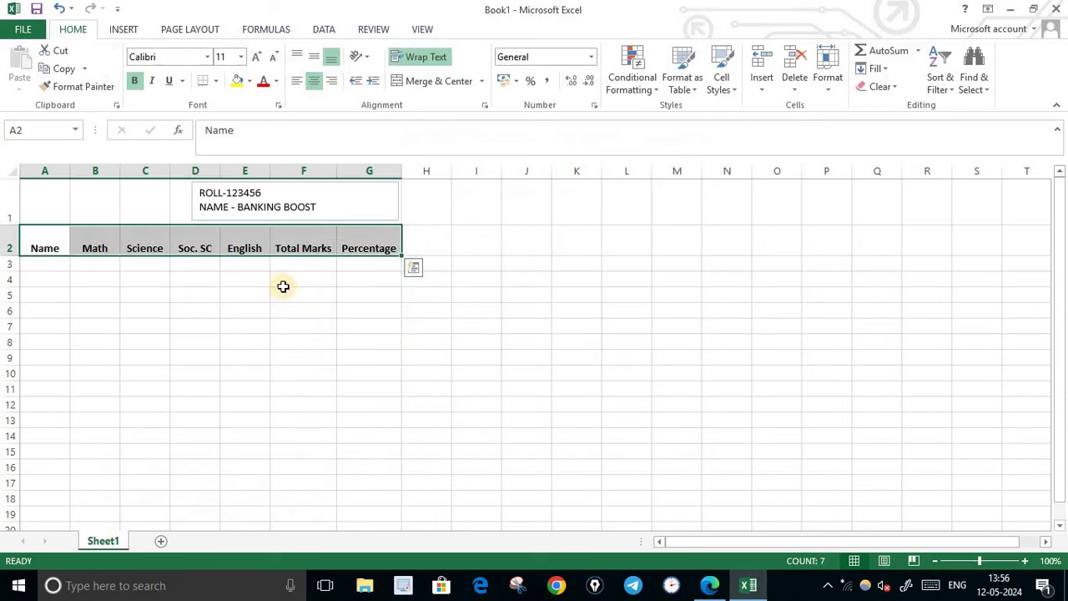
After trying other alignments, leave the headers centred and middle-aligned vertically
{"action": "left_click", "coordinate": [295, 81]}
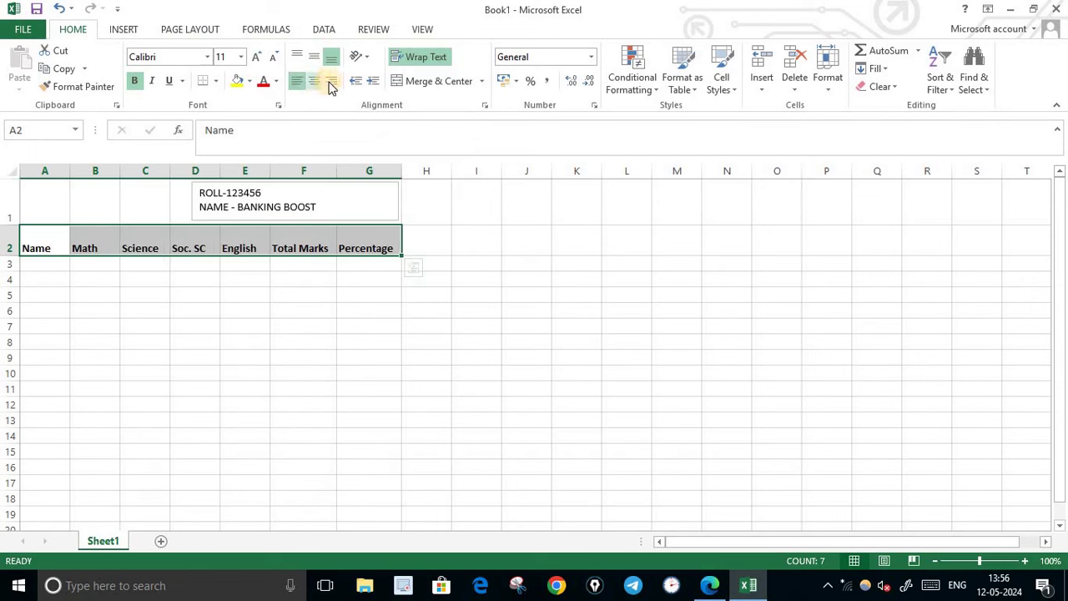
{"action": "left_click", "coordinate": [331, 83]}
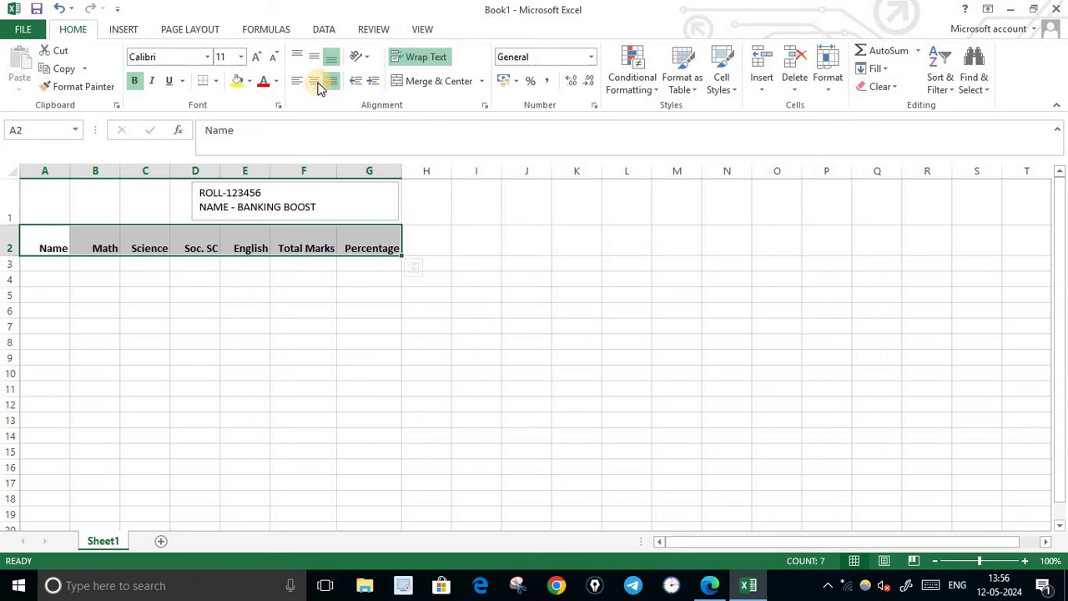
{"action": "left_click", "coordinate": [317, 84]}
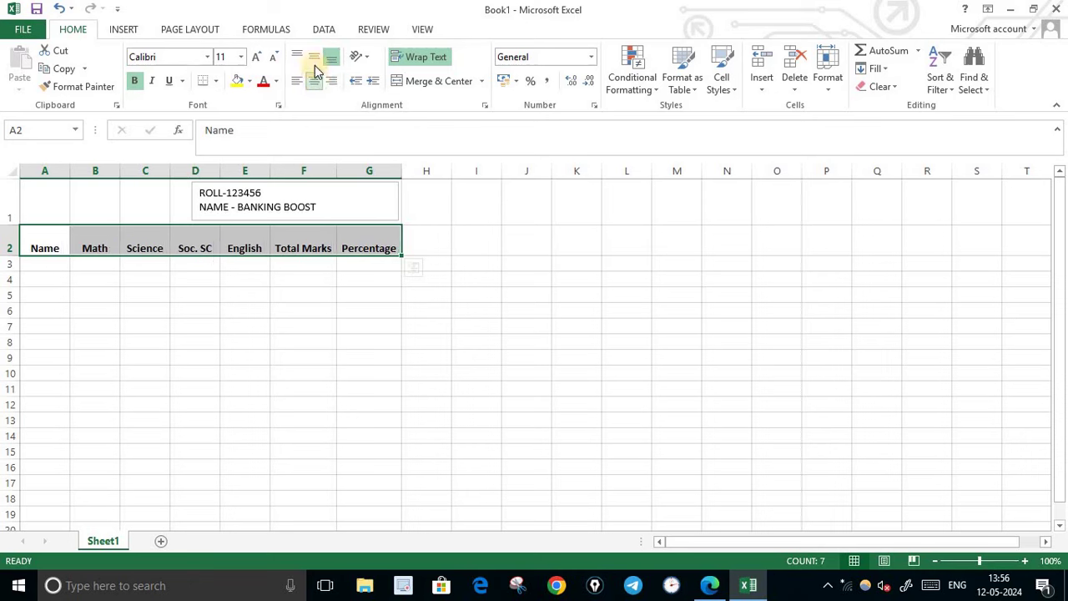
{"action": "left_click", "coordinate": [314, 58]}
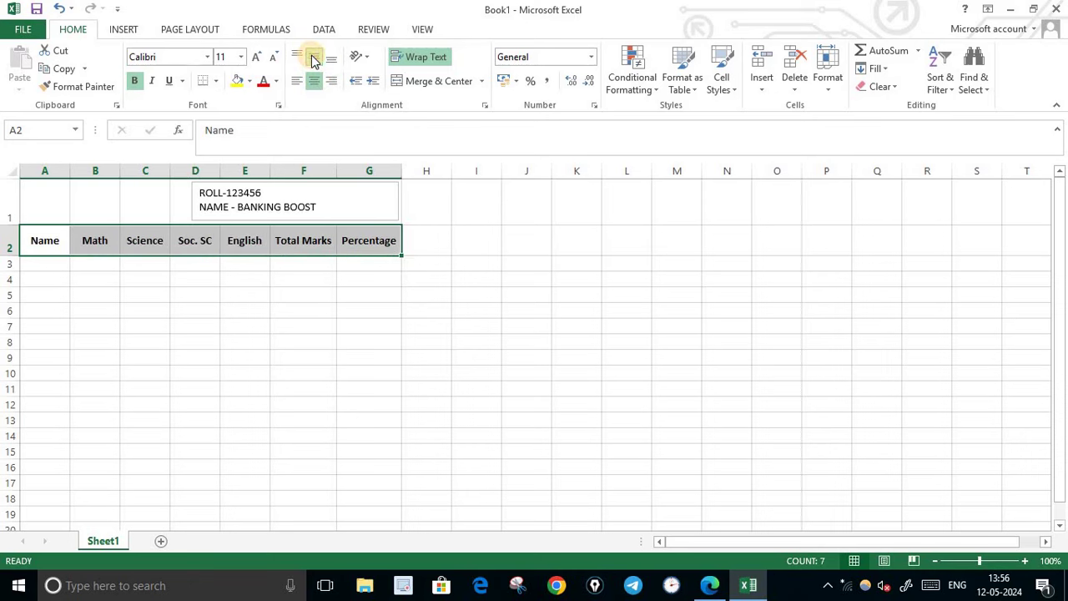
{"action": "left_click", "coordinate": [298, 57]}
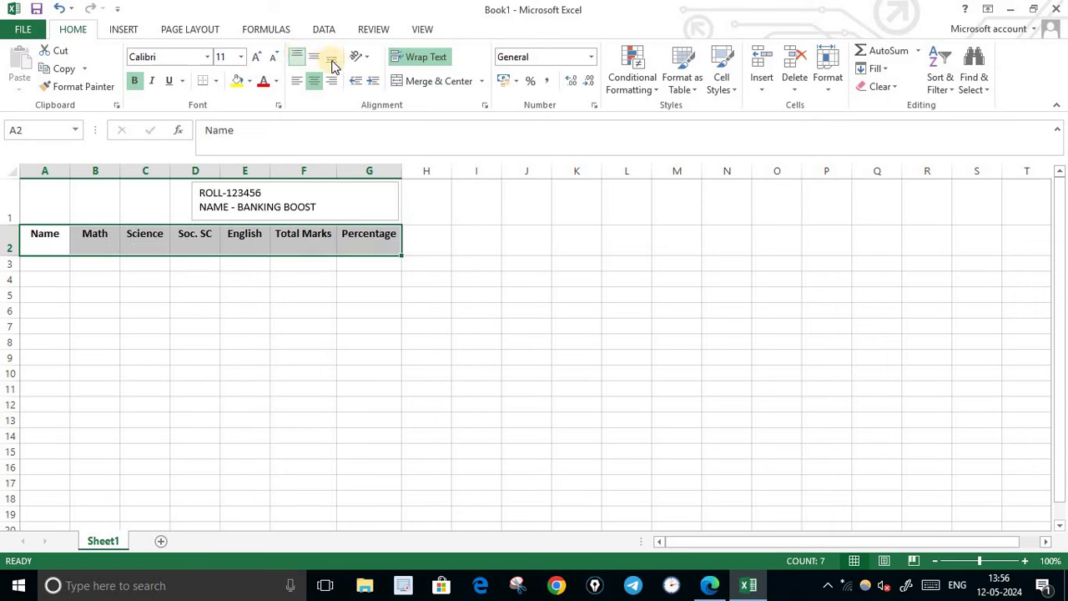
{"action": "left_click", "coordinate": [332, 65]}
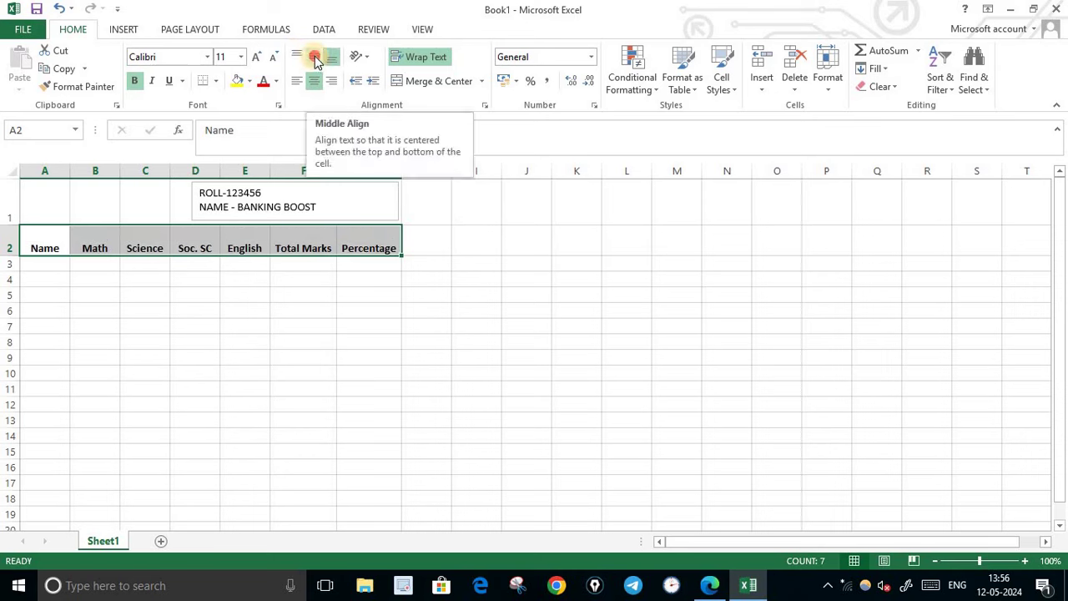
{"action": "left_click", "coordinate": [316, 58]}
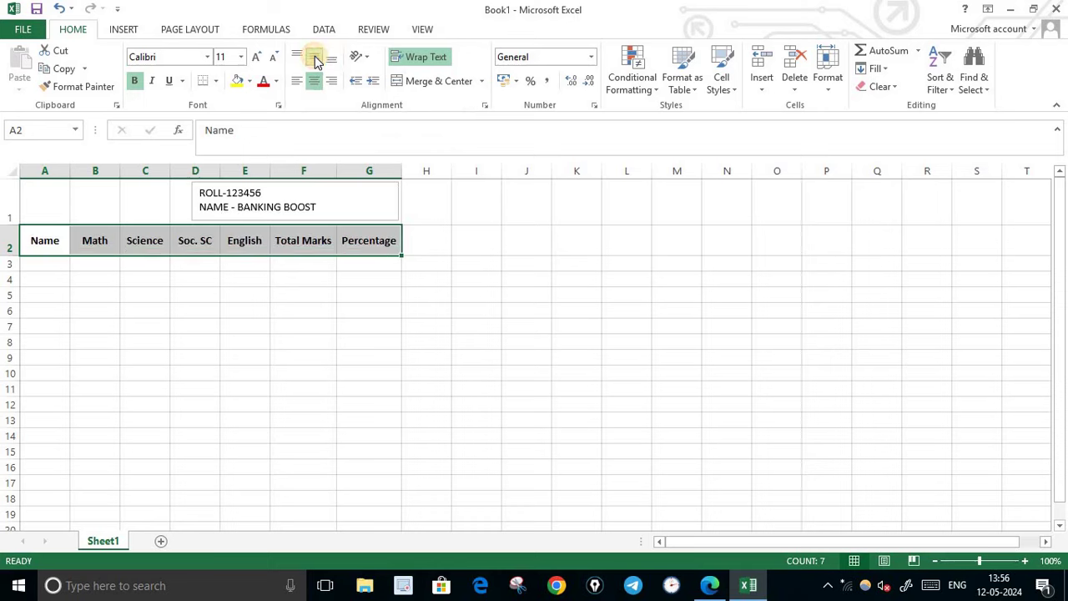
{"action": "left_click", "coordinate": [709, 585]}
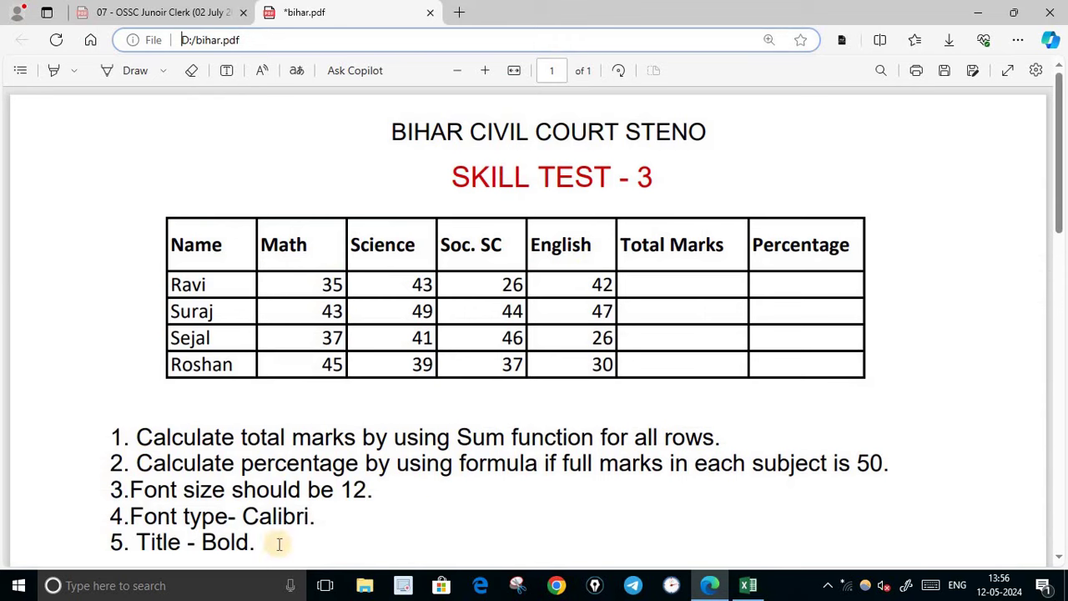
Type the four student names into cells A3 through A6, one per row
{"action": "left_click", "coordinate": [745, 591]}
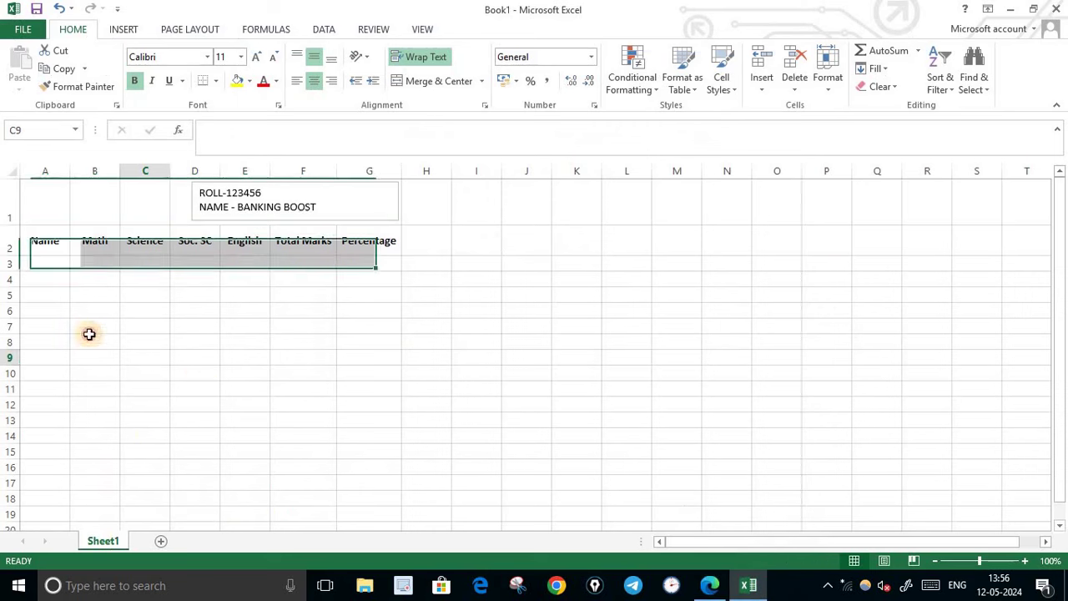
{"action": "left_click", "coordinate": [47, 263]}
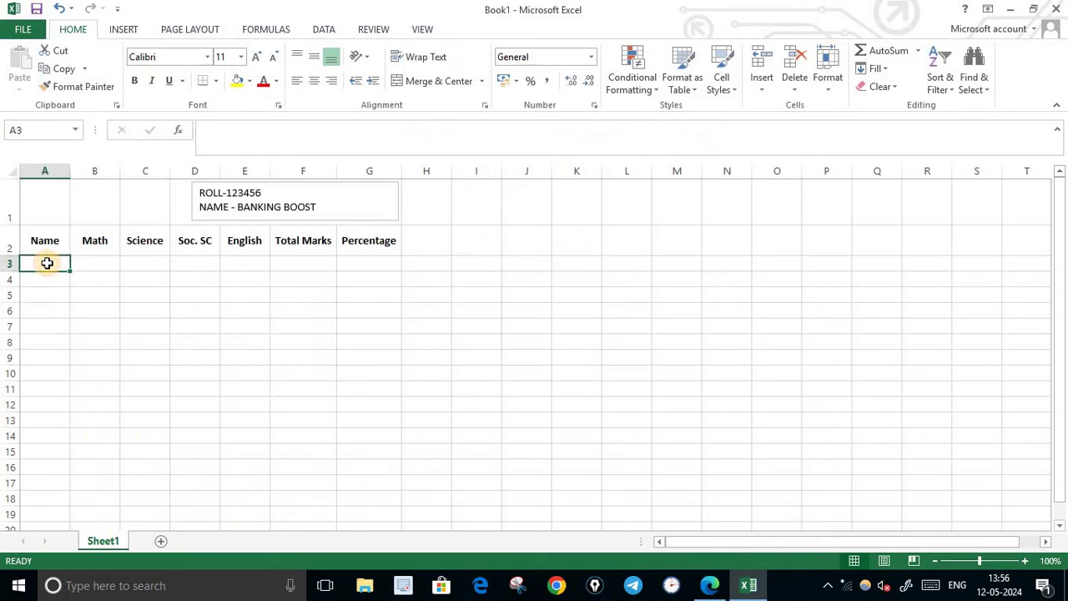
{"action": "type", "text": "Ravi"}
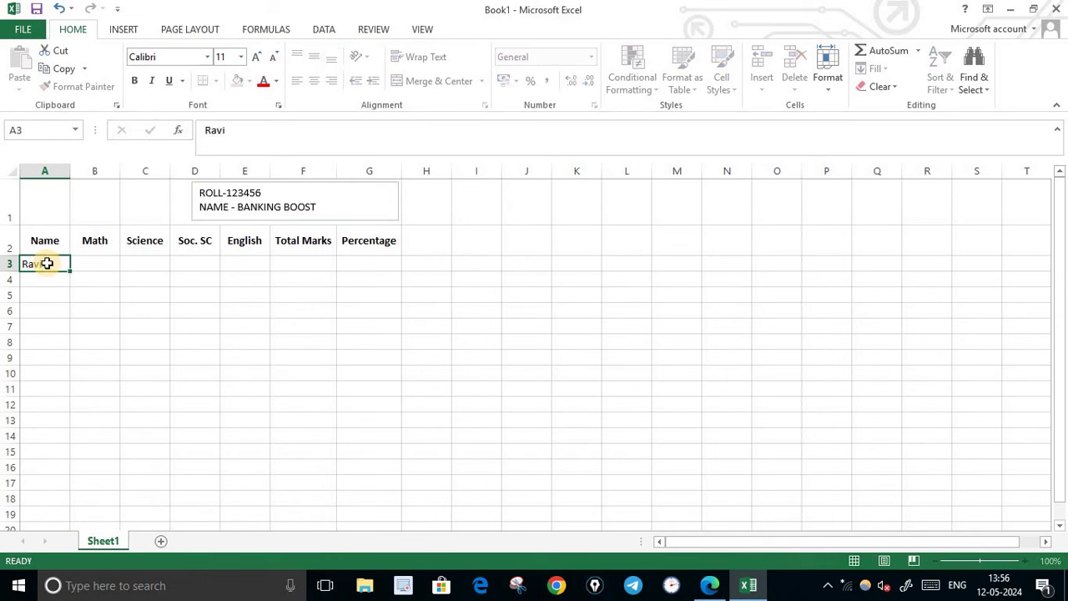
{"action": "key", "text": "Return"}
{"action": "type", "text": "Suraj"}
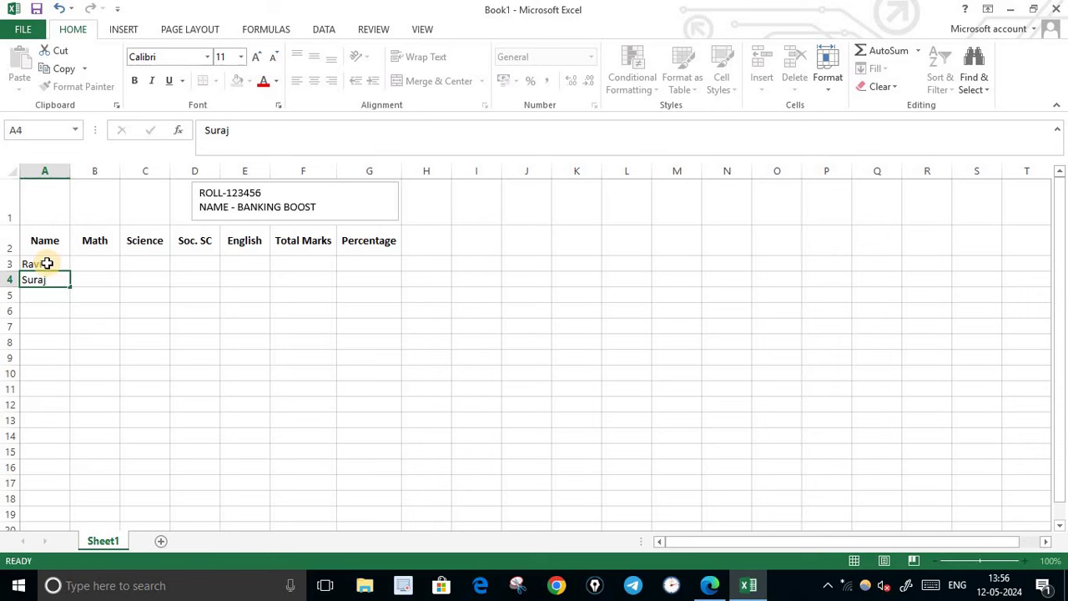
{"action": "key", "text": "Return"}
{"action": "type", "text": "Sej"}
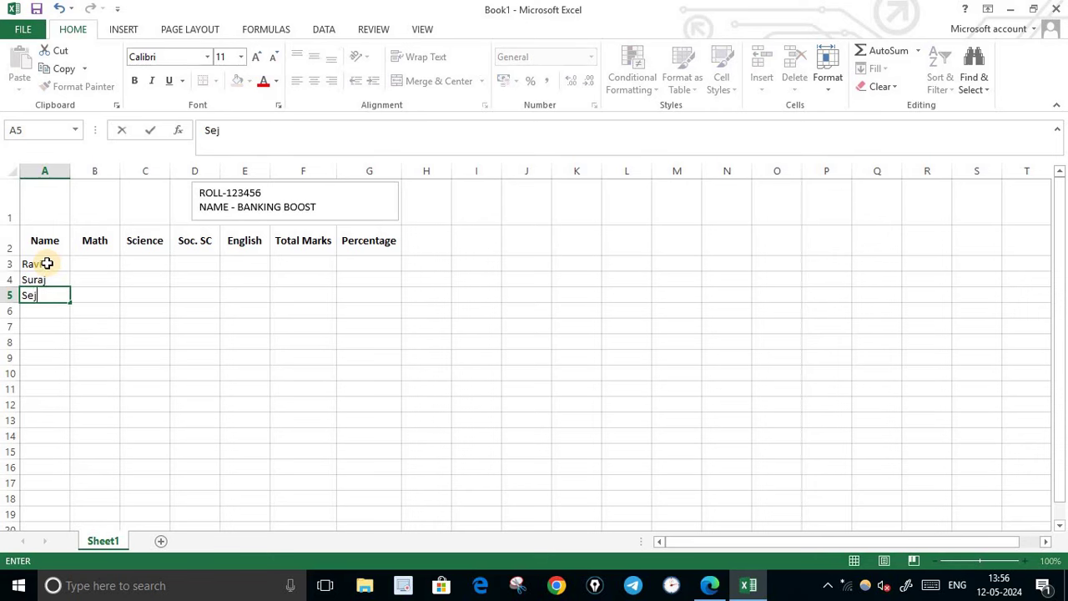
{"action": "type", "text": "al"}
{"action": "key", "text": "Return"}
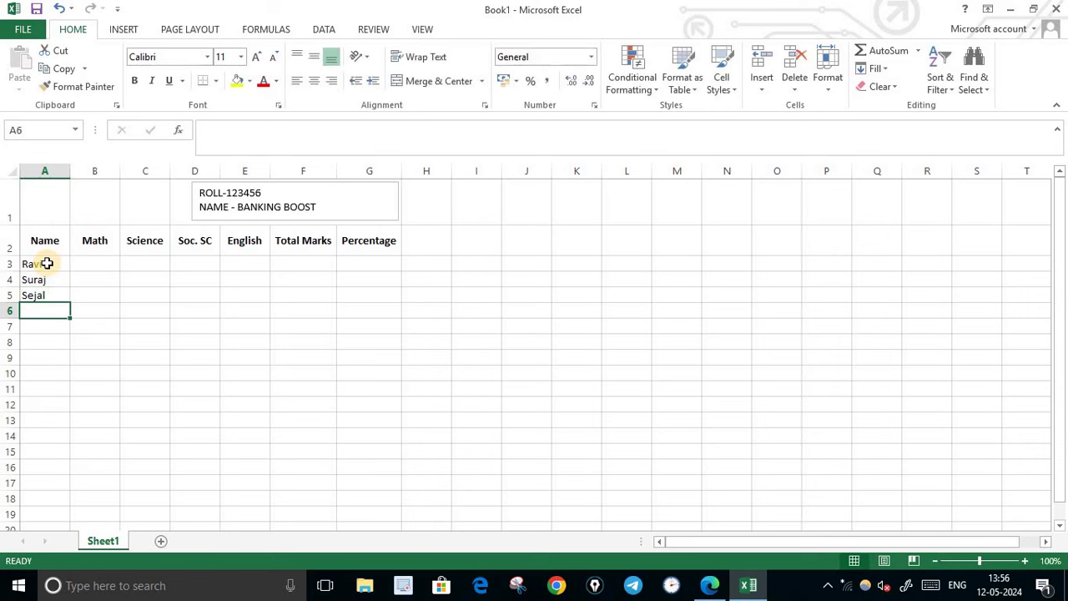
{"action": "type", "text": "Ros"}
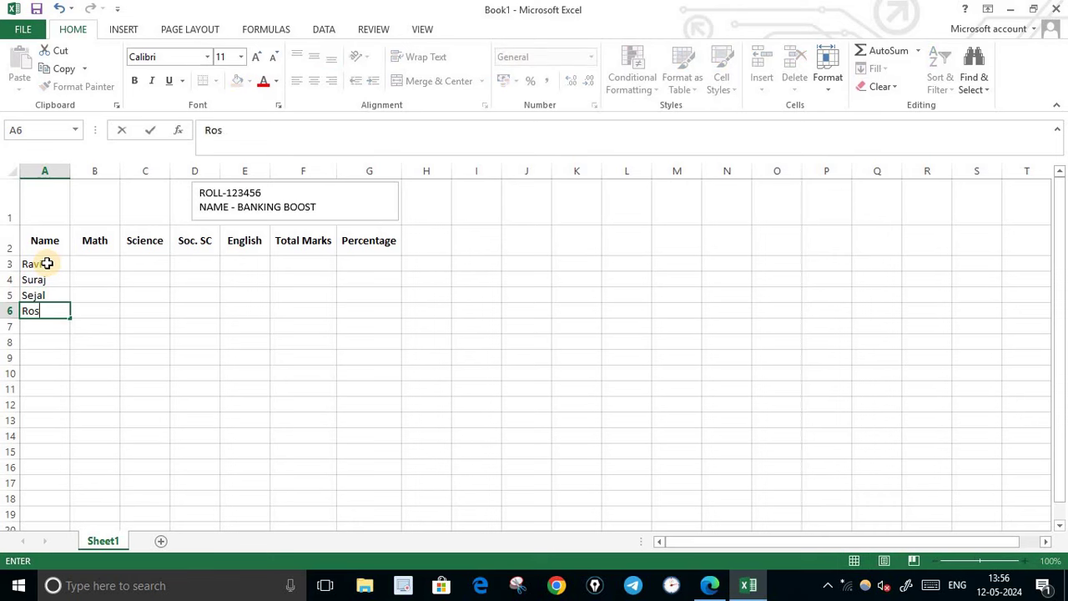
{"action": "type", "text": "han"}
{"action": "left_click", "coordinate": [109, 262]}
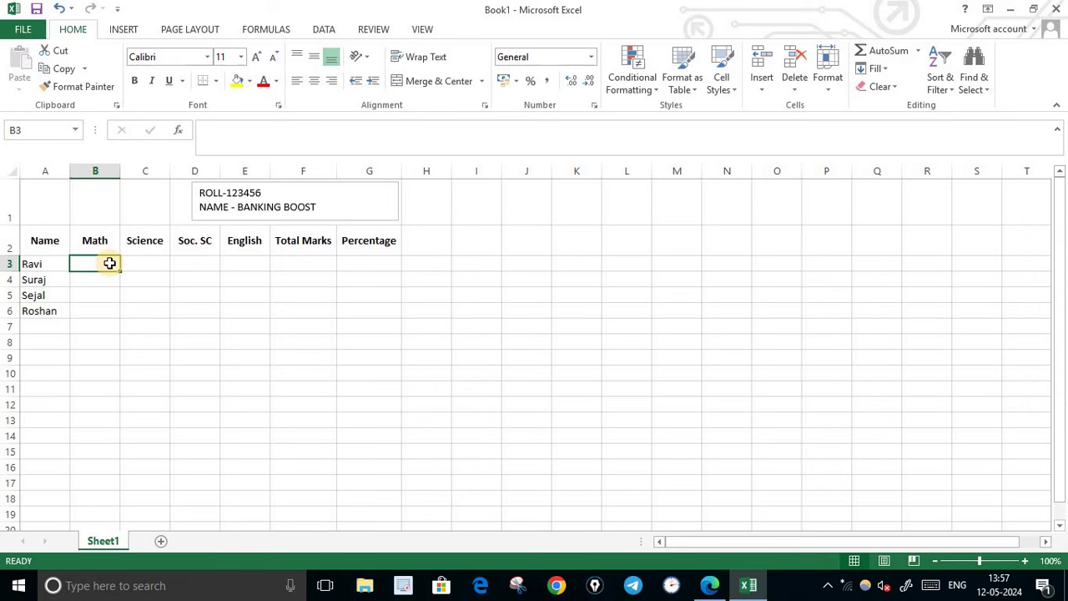
Enter the Math marks (35, 43, 37, 45), undoing an accidental overwrite of the name in A3
{"action": "type", "text": "43"}
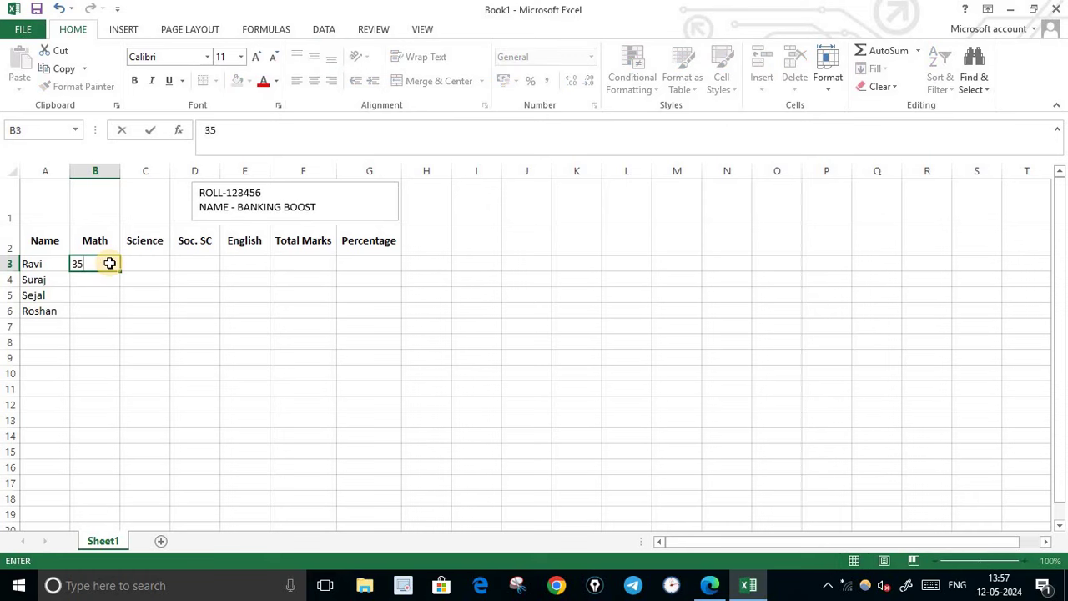
{"action": "key", "text": "Escape"}
{"action": "key", "text": "Left"}
{"action": "type", "text": "43"}
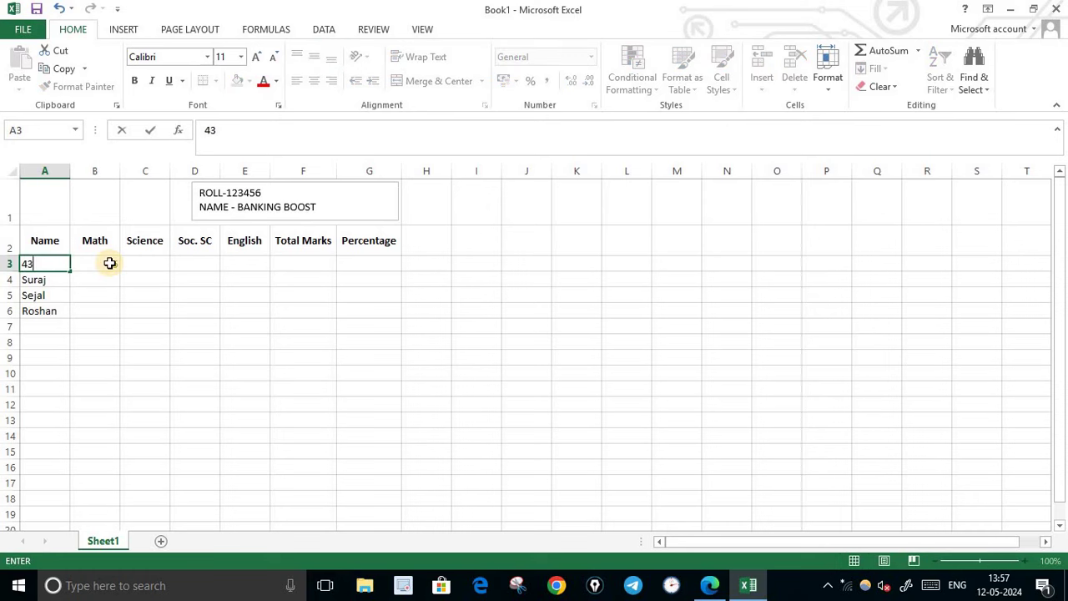
{"action": "left_click", "coordinate": [58, 10]}
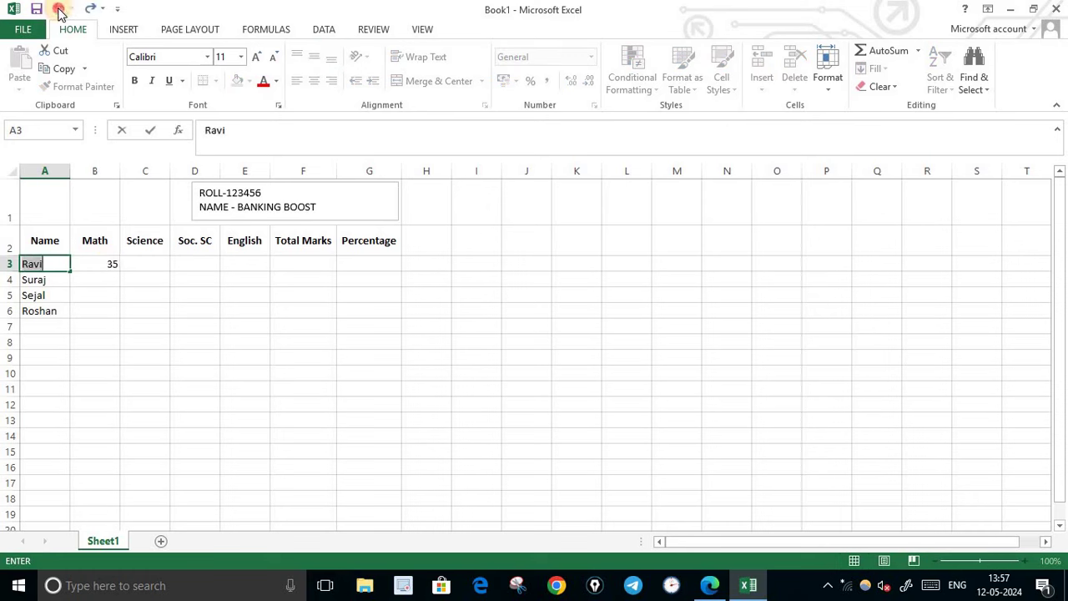
{"action": "left_click", "coordinate": [92, 281]}
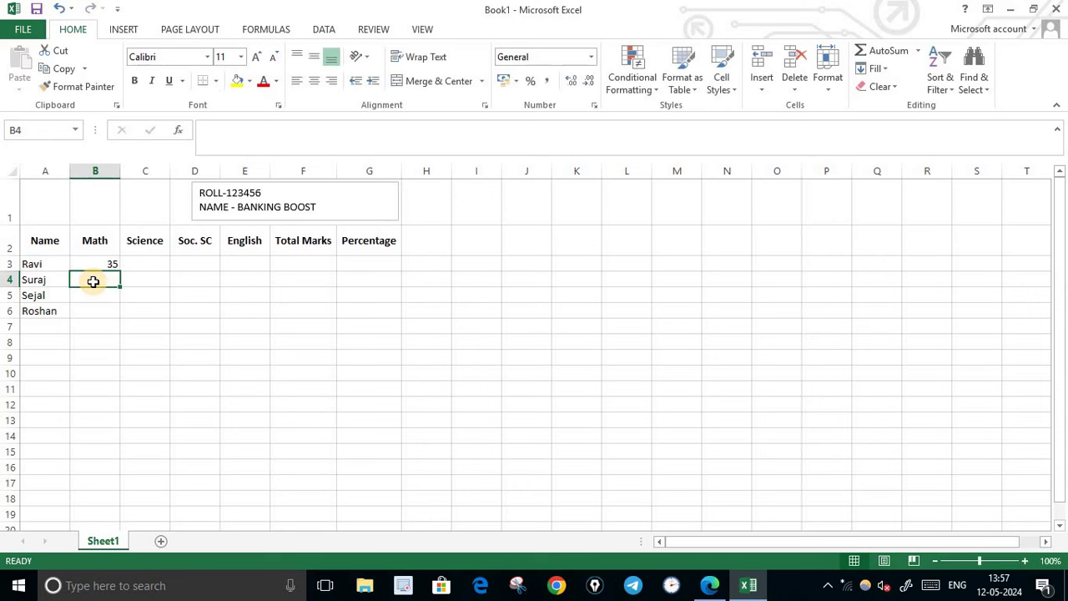
{"action": "type", "text": "43"}
{"action": "key", "text": "Return"}
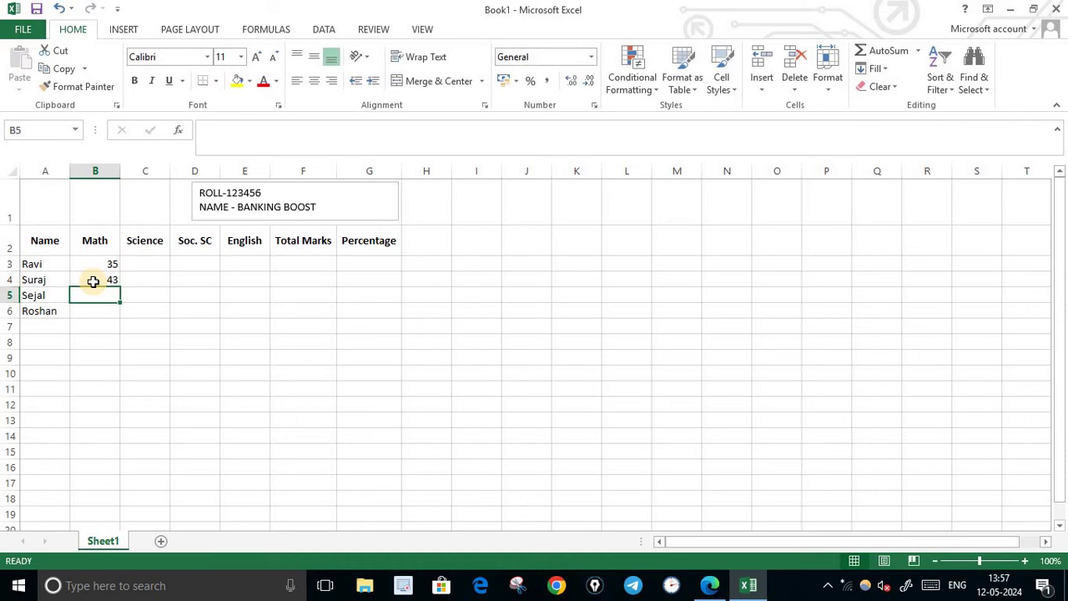
{"action": "type", "text": "37"}
{"action": "key", "text": "Return"}
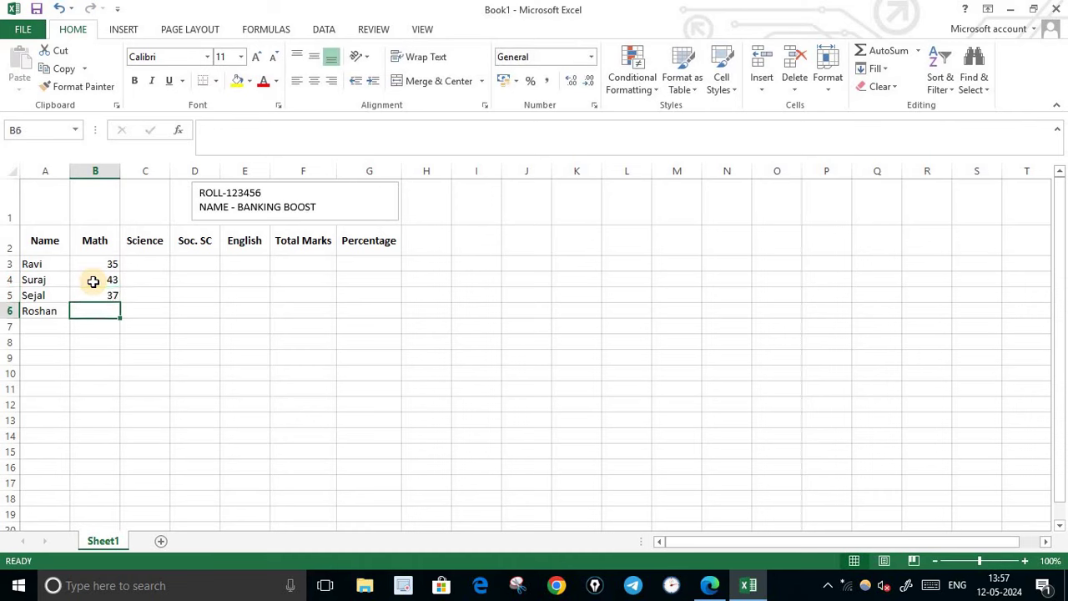
{"action": "type", "text": "45"}
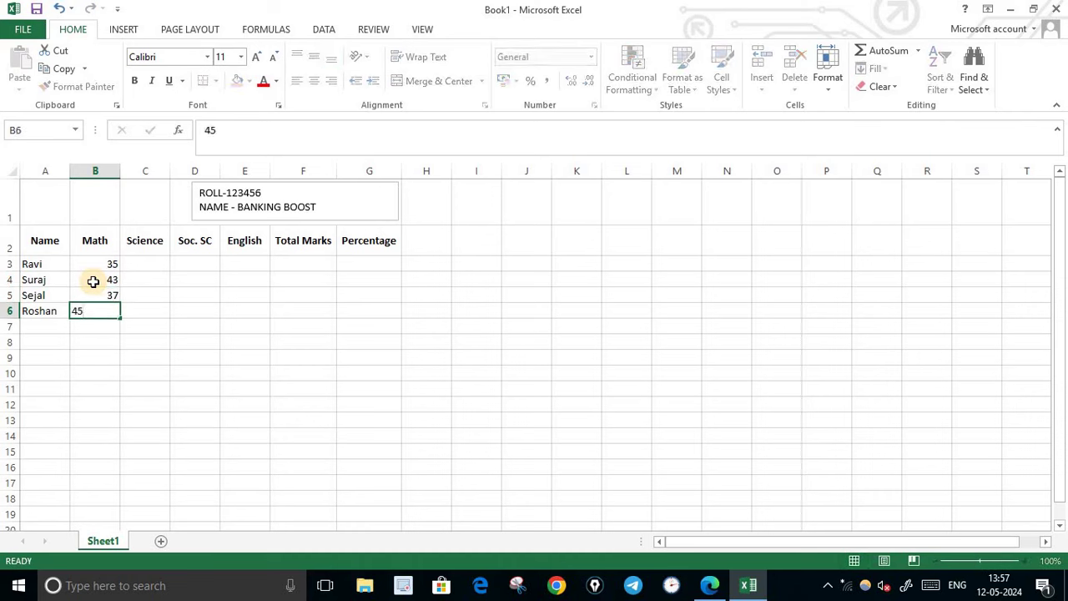
{"action": "key", "text": "Tab"}
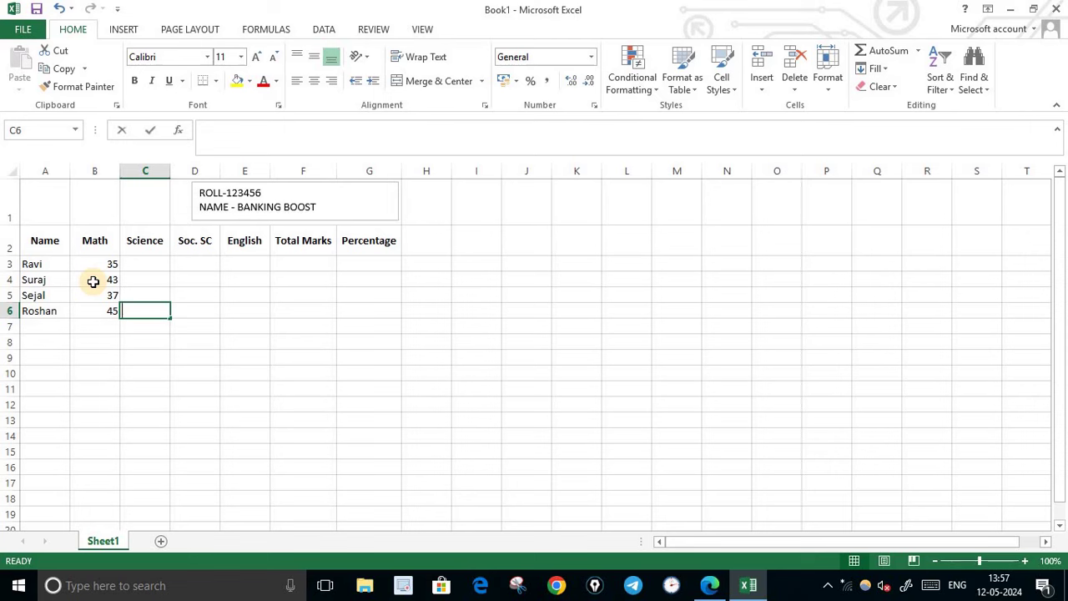
Fill the Science marks from C6 up to C3: 39, 41, 49, 43
{"action": "type", "text": "39"}
{"action": "key", "text": "Up"}
{"action": "type", "text": "41"}
{"action": "key", "text": "Up"}
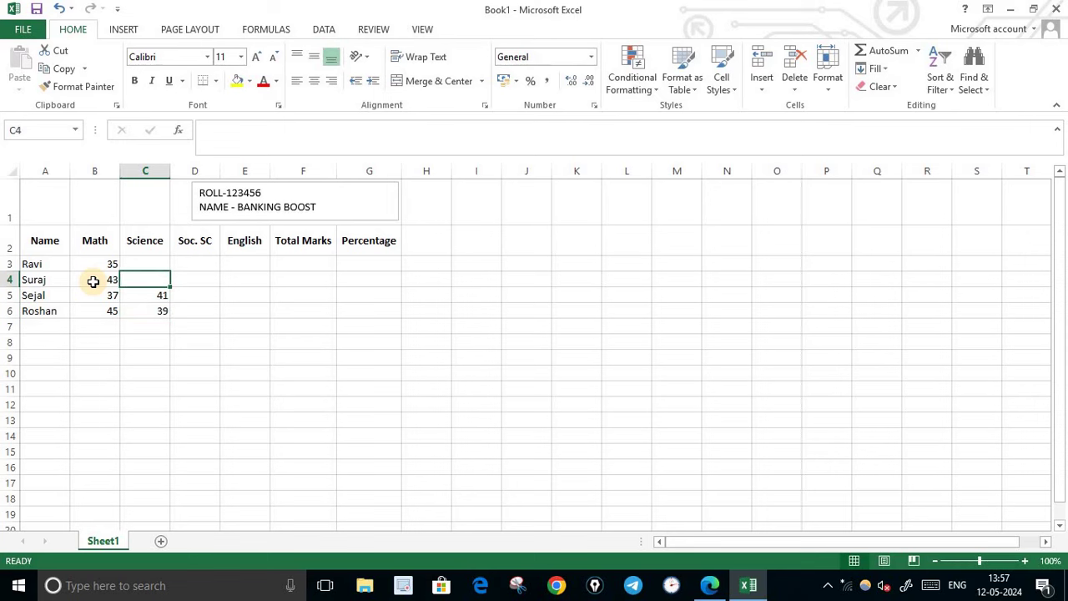
{"action": "type", "text": "49"}
{"action": "key", "text": "Up"}
{"action": "type", "text": "43"}
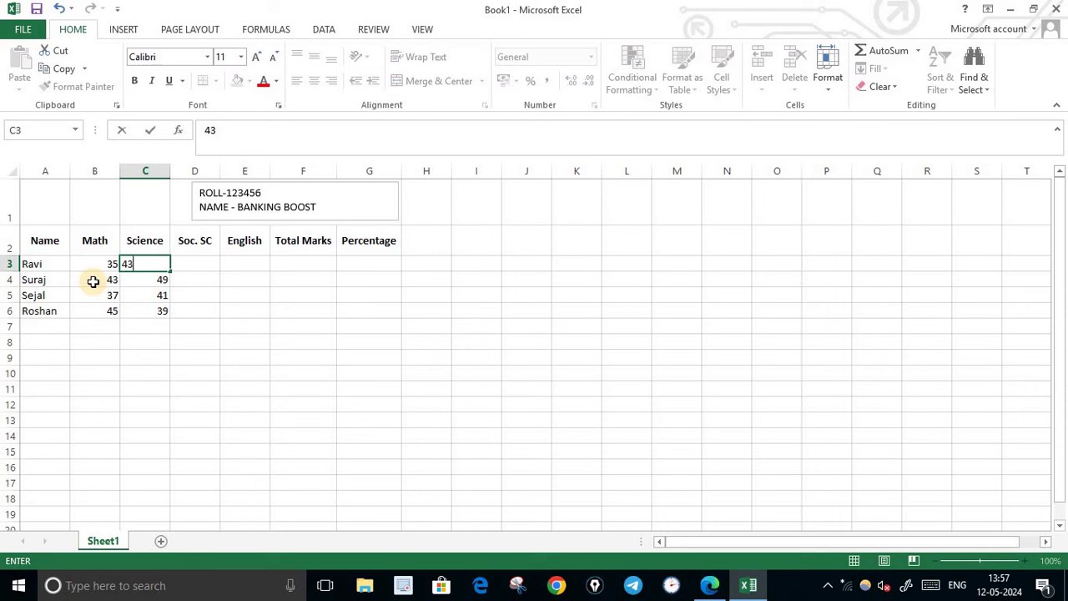
{"action": "key", "text": "Tab"}
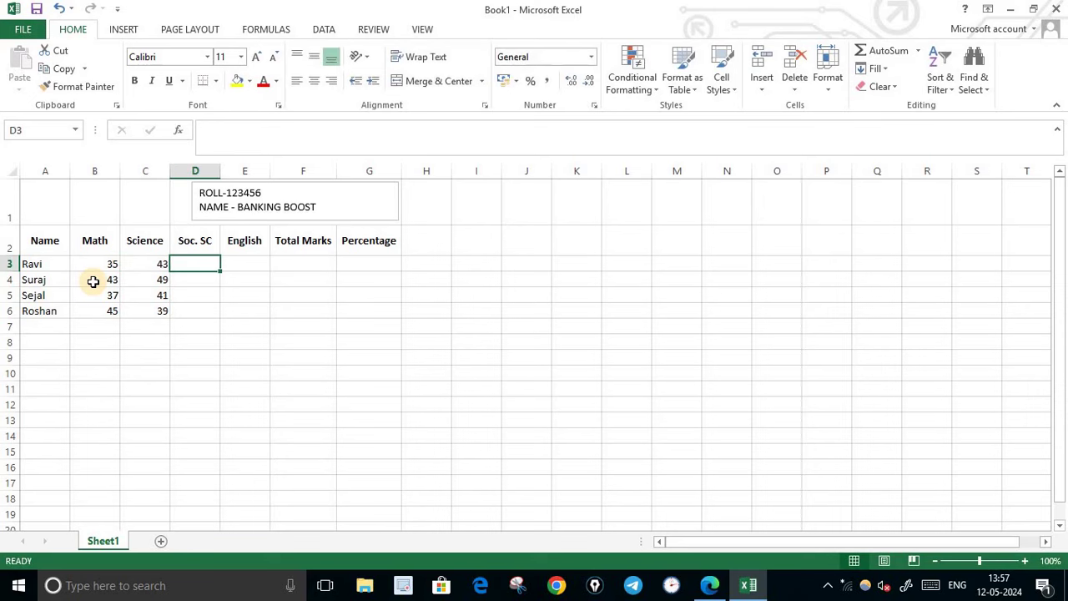
Enter the Soc. SC marks 26, 44, 46 and 37 in D3:D6
{"action": "type", "text": "26"}
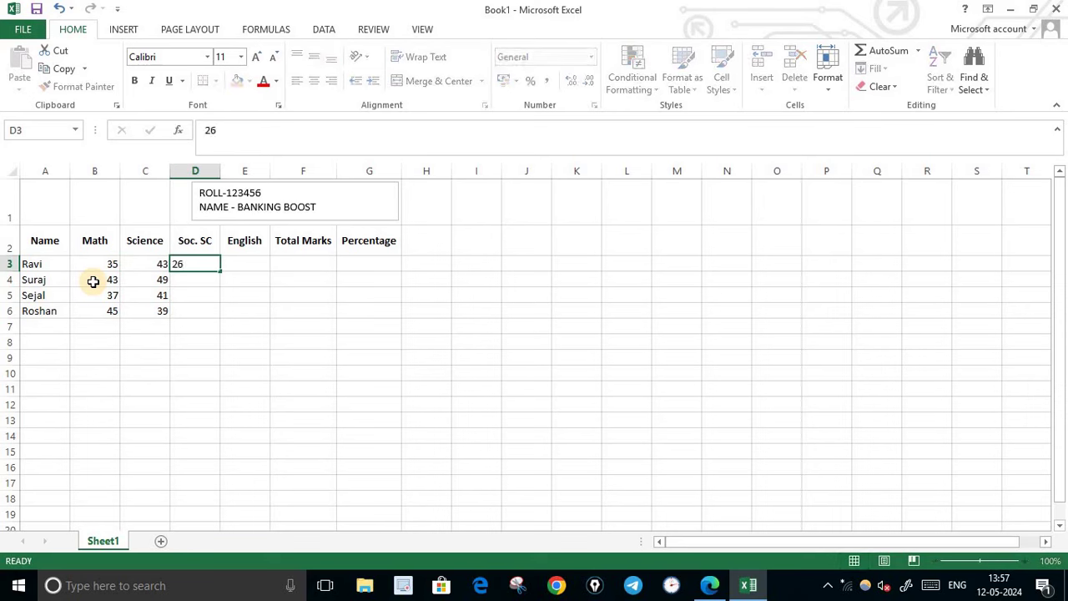
{"action": "key", "text": "Return"}
{"action": "type", "text": "44"}
{"action": "key", "text": "Return"}
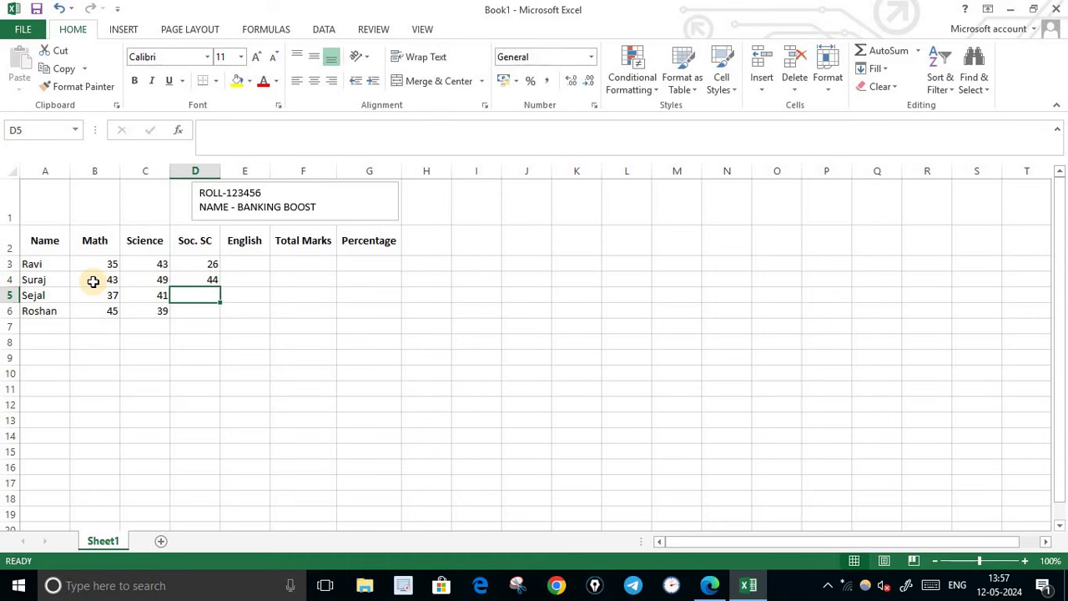
{"action": "type", "text": "46"}
{"action": "key", "text": "Return"}
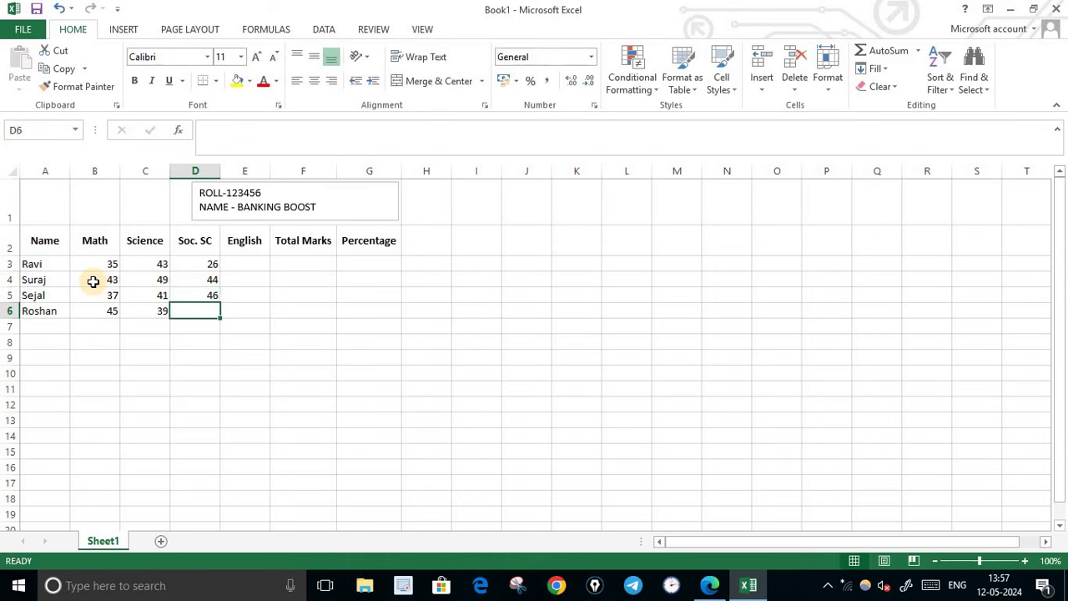
{"action": "type", "text": "37"}
{"action": "key", "text": "Tab"}
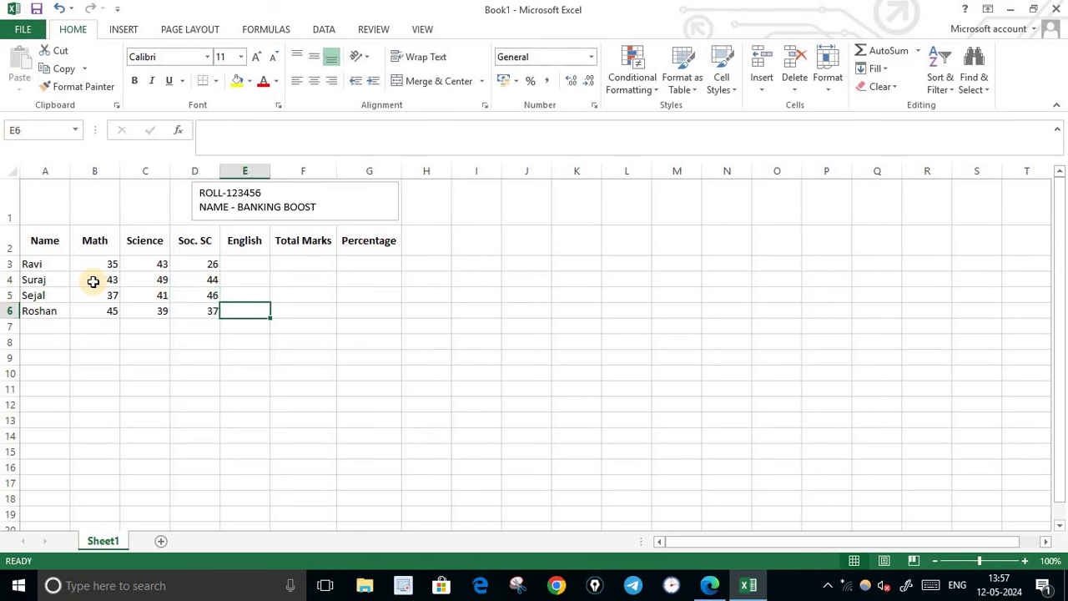
Fill the English marks from E6 upward: 30, 26, 47, 42
{"action": "type", "text": "30"}
{"action": "key", "text": "Up"}
{"action": "type", "text": "26"}
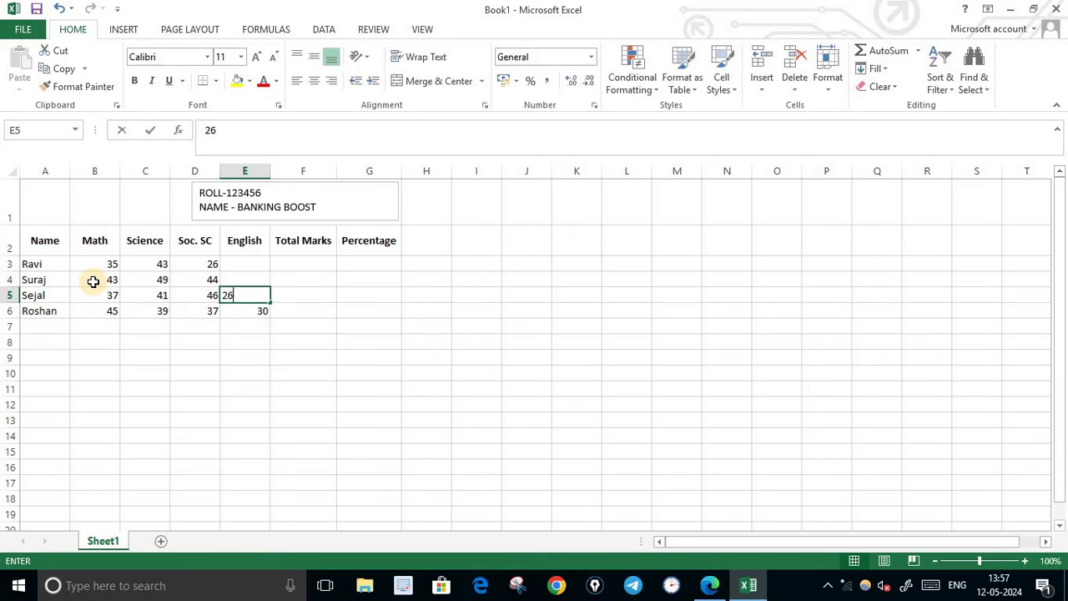
{"action": "type", "text": "47"}
{"action": "key", "text": "Up"}
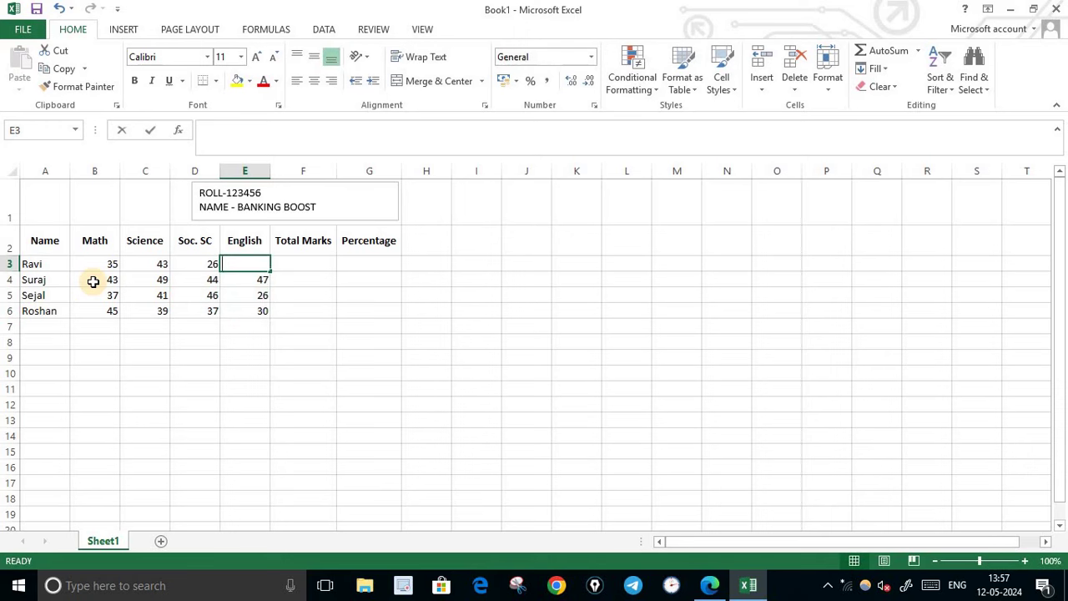
{"action": "type", "text": "42"}
{"action": "left_click", "coordinate": [177, 389]}
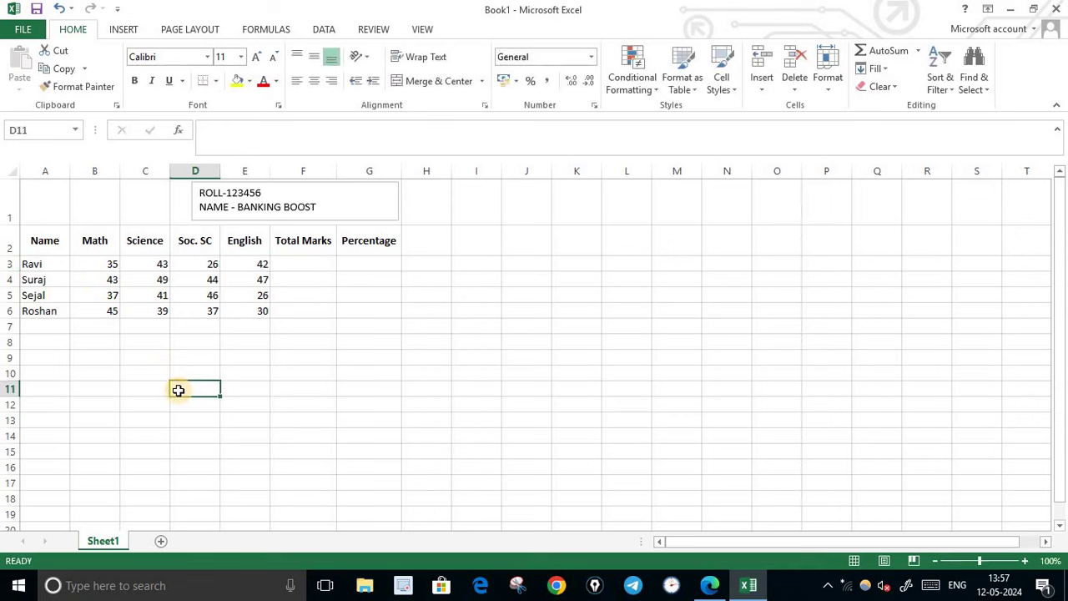
Make the bihar.pdf instructions editable and add a new line after instruction 5
{"action": "left_click", "coordinate": [707, 586]}
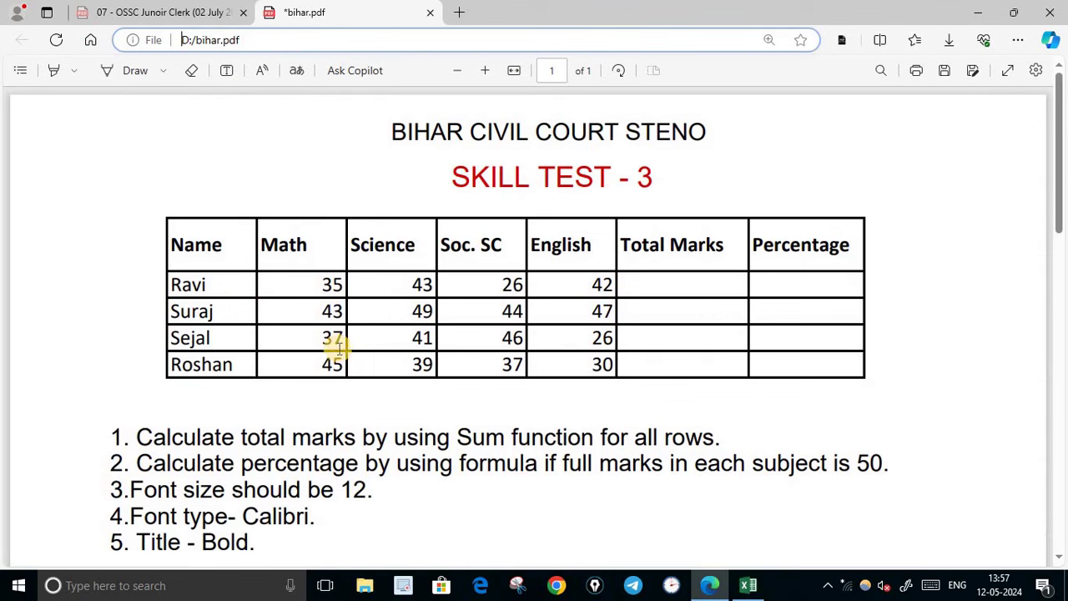
{"action": "scroll", "coordinate": [337, 349], "scroll_direction": "down", "scroll_amount": 1}
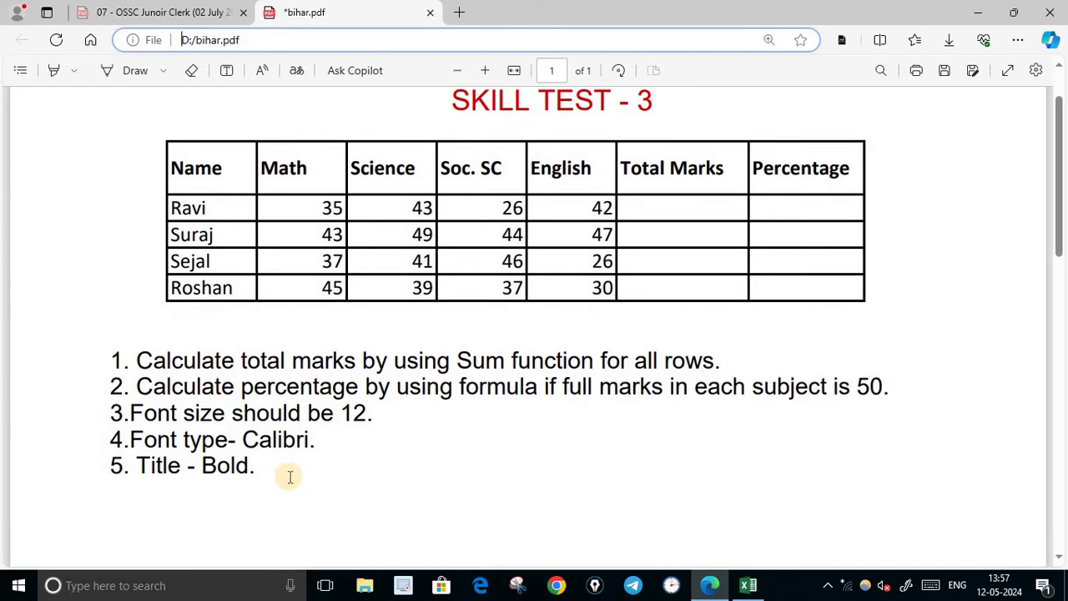
{"action": "left_click", "coordinate": [229, 71]}
{"action": "left_click", "coordinate": [262, 469]}
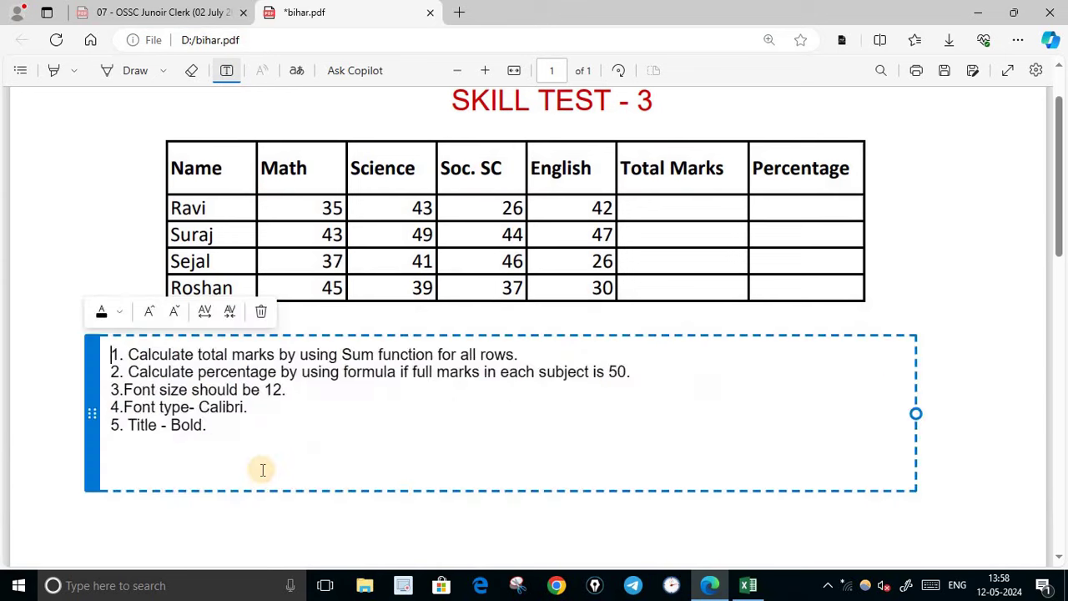
{"action": "left_click", "coordinate": [225, 432]}
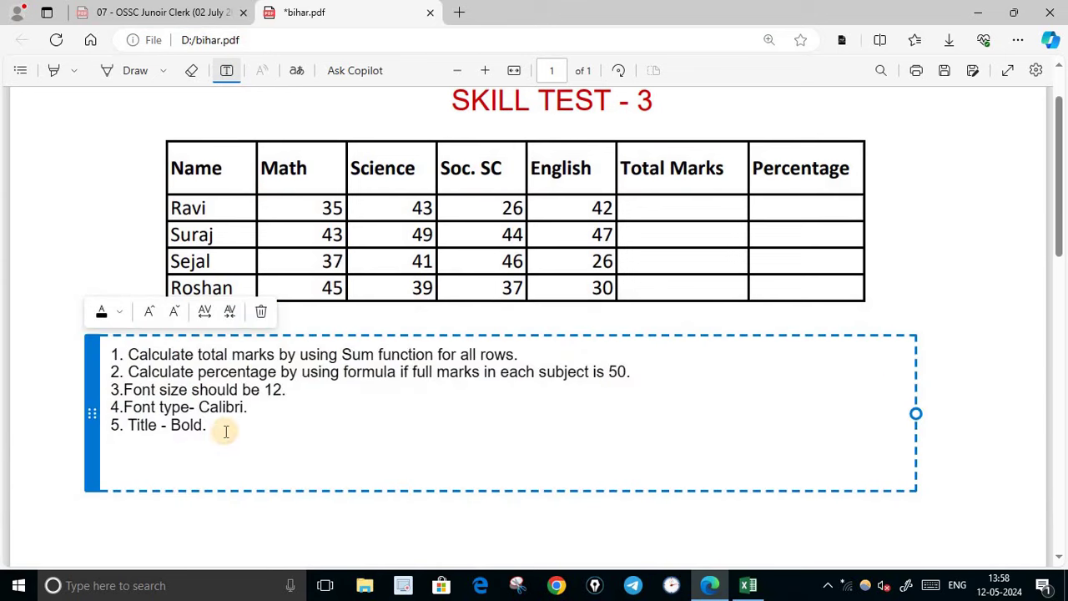
{"action": "key", "text": "Return"}
{"action": "type", "text": "6. t"}
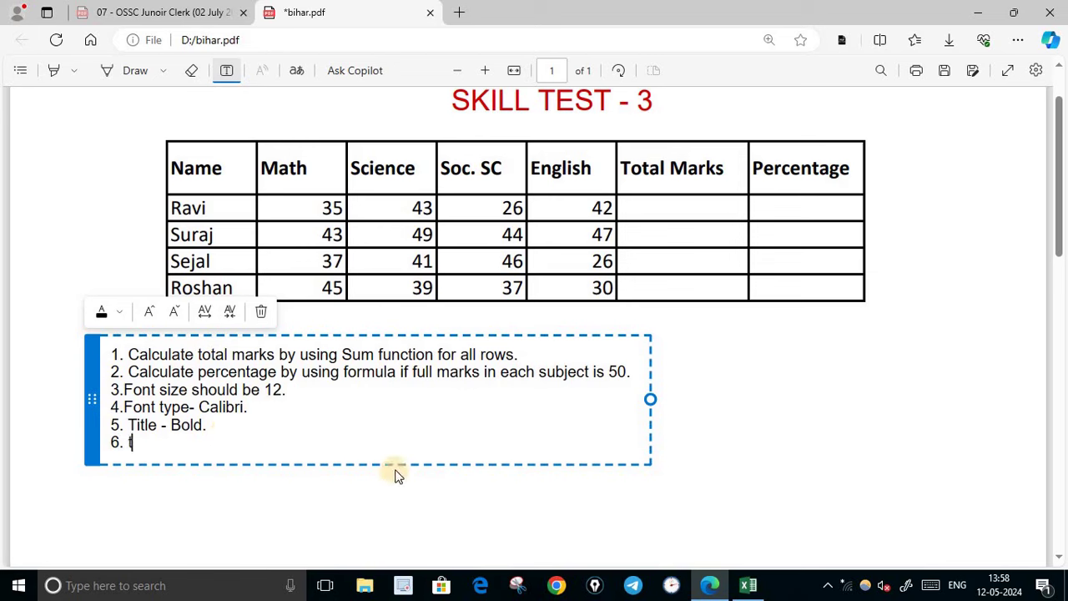
Type '6. Table should be aligned center and middle.' as the sixth instruction
{"action": "type", "text": "ab"}
{"action": "key", "text": "BackSpace"}
{"action": "key", "text": "BackSpace"}
{"action": "key", "text": "BackSpace"}
{"action": "type", "text": "Table should b"}
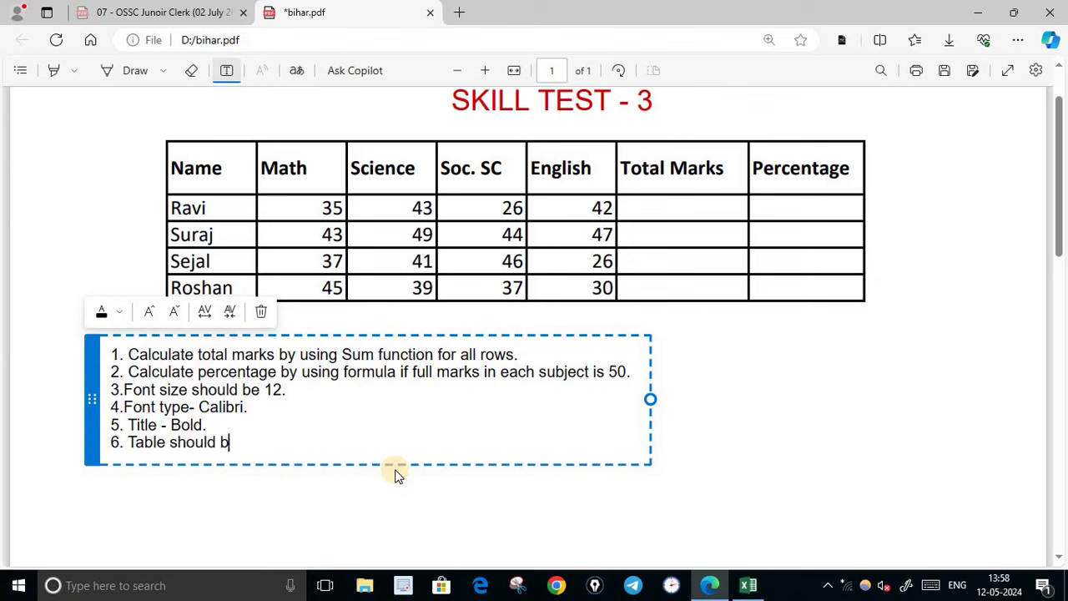
{"action": "type", "text": "e a"}
{"action": "type", "text": "ligned center and center and"}
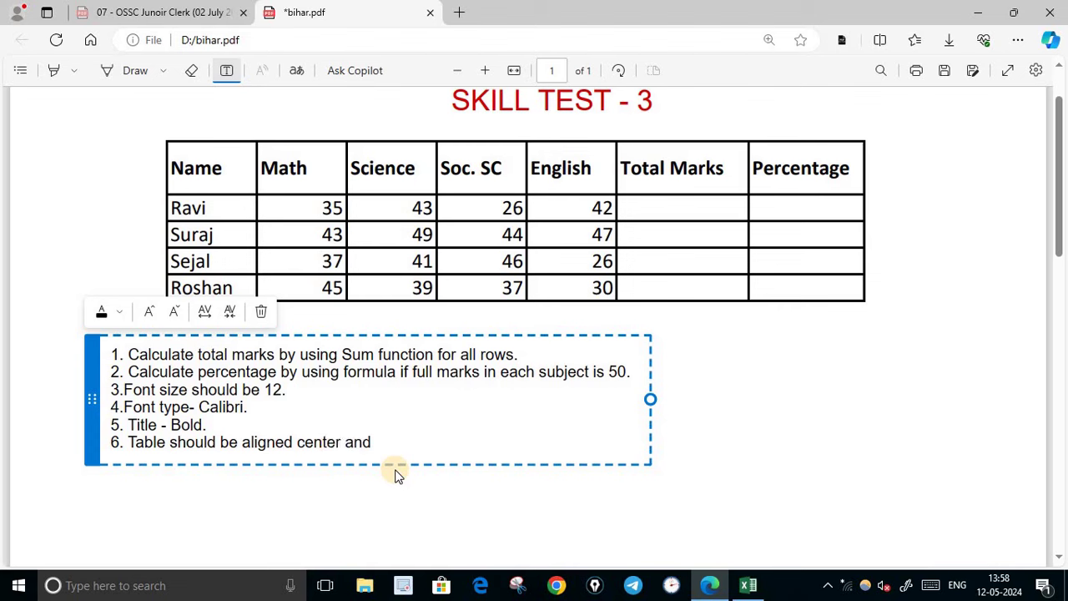
{"action": "type", "text": "middle"}
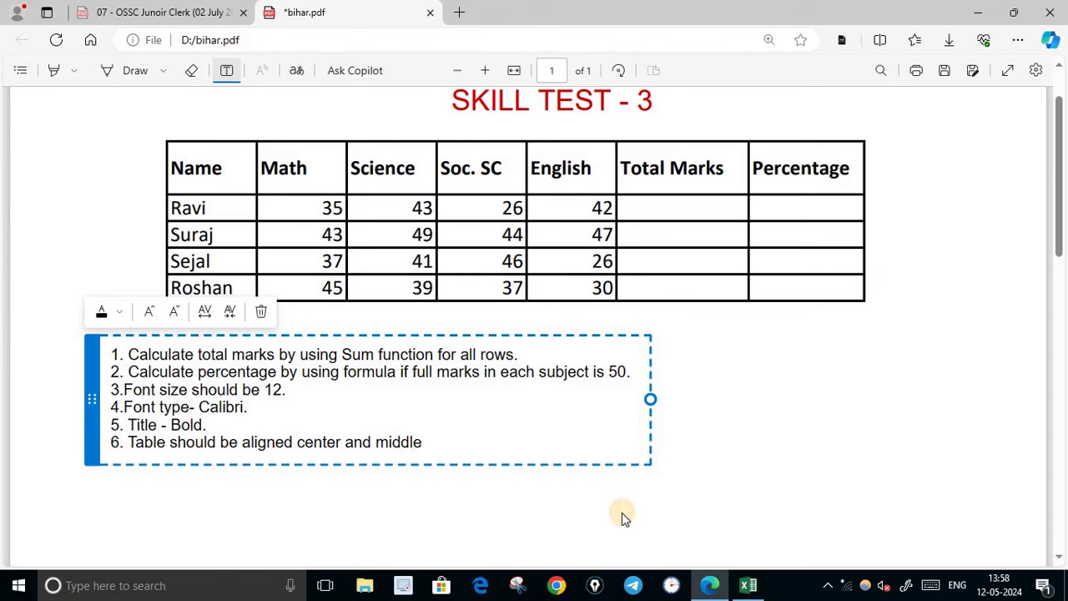
{"action": "left_click", "coordinate": [433, 463]}
{"action": "left_click", "coordinate": [426, 445]}
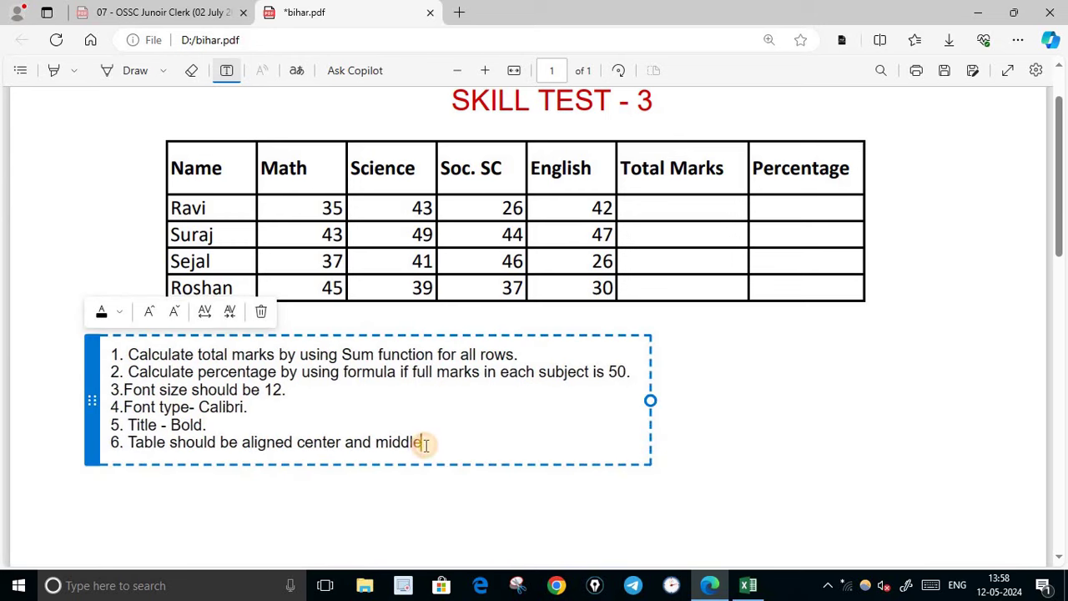
{"action": "type", "text": "."}
{"action": "left_click", "coordinate": [671, 493]}
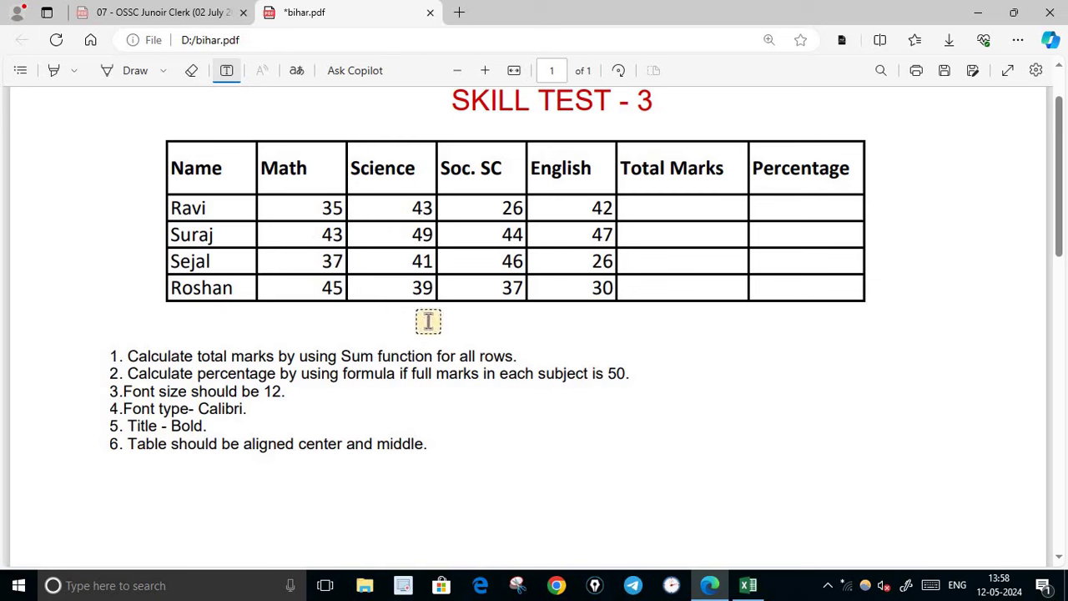
{"action": "left_click", "coordinate": [745, 591]}
Centre the student data in A3:G6 horizontally and to the vertical middle
{"action": "mouse_move", "coordinate": [45, 268]}
{"action": "left_mouse_down"}
{"action": "mouse_move", "coordinate": [230, 304]}
{"action": "mouse_move", "coordinate": [363, 307]}
{"action": "left_mouse_up"}
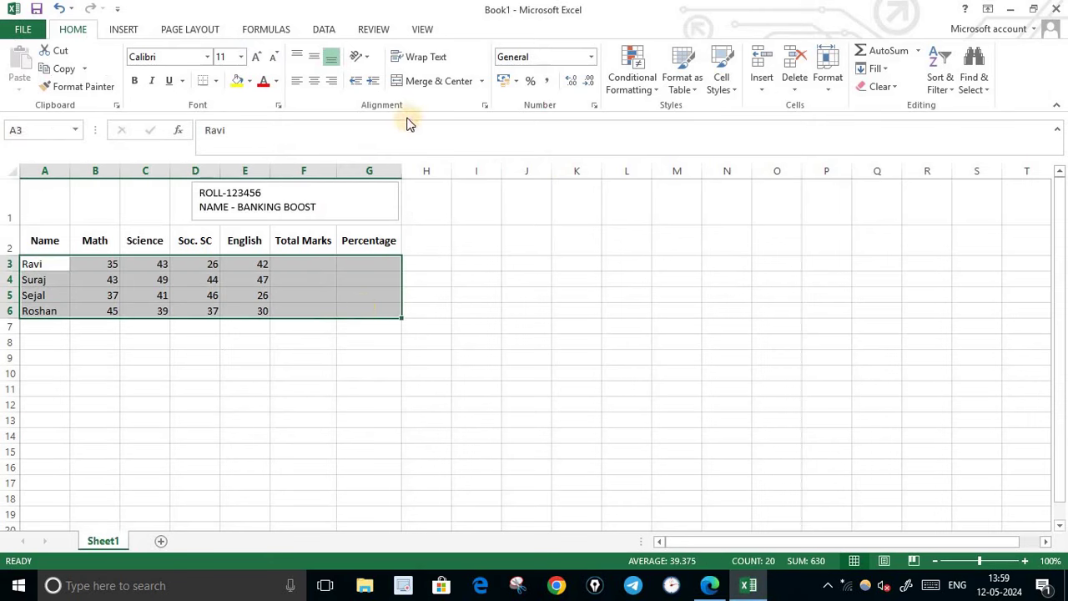
{"action": "left_click", "coordinate": [315, 84]}
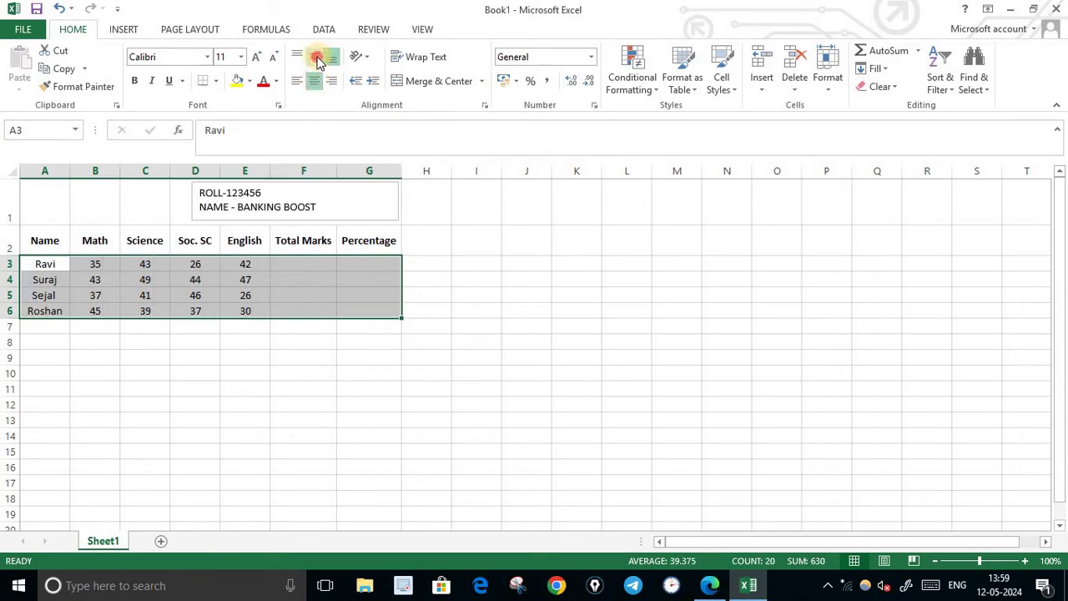
{"action": "left_click", "coordinate": [315, 58]}
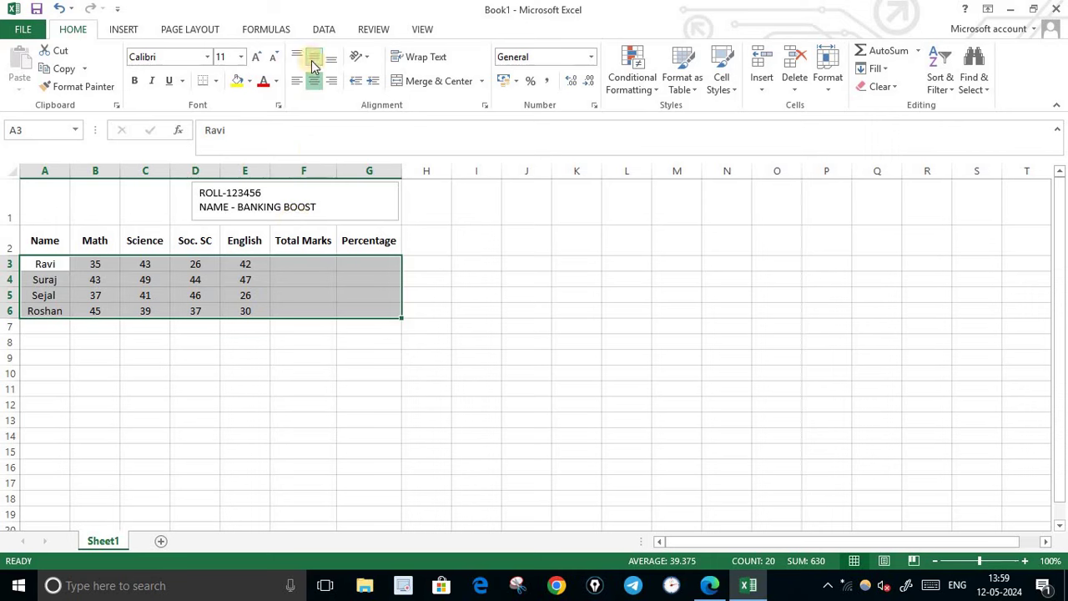
{"action": "left_click", "coordinate": [330, 400]}
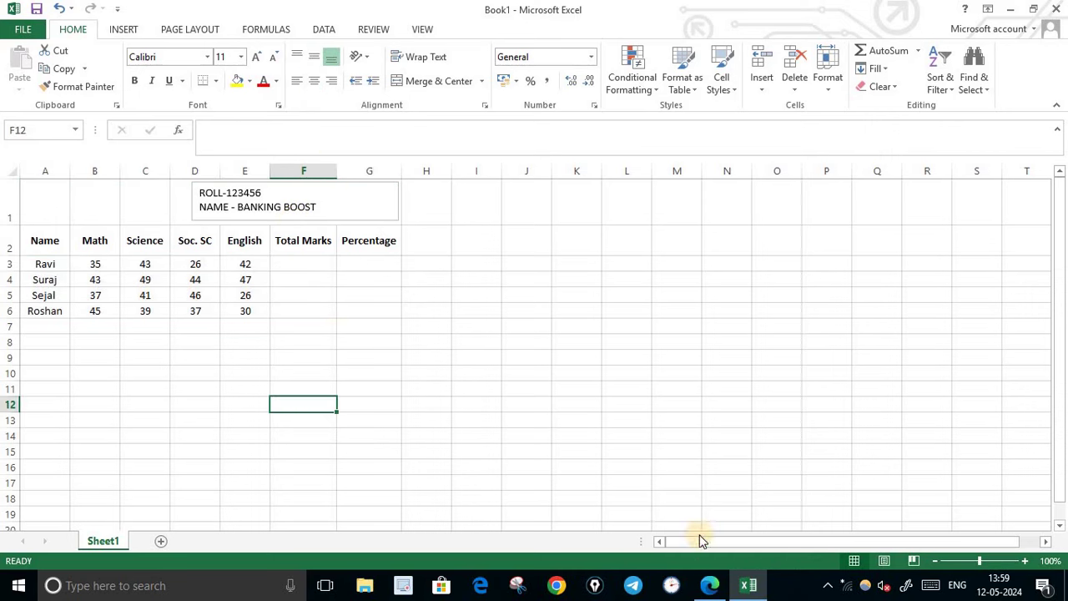
{"action": "left_click", "coordinate": [710, 585]}
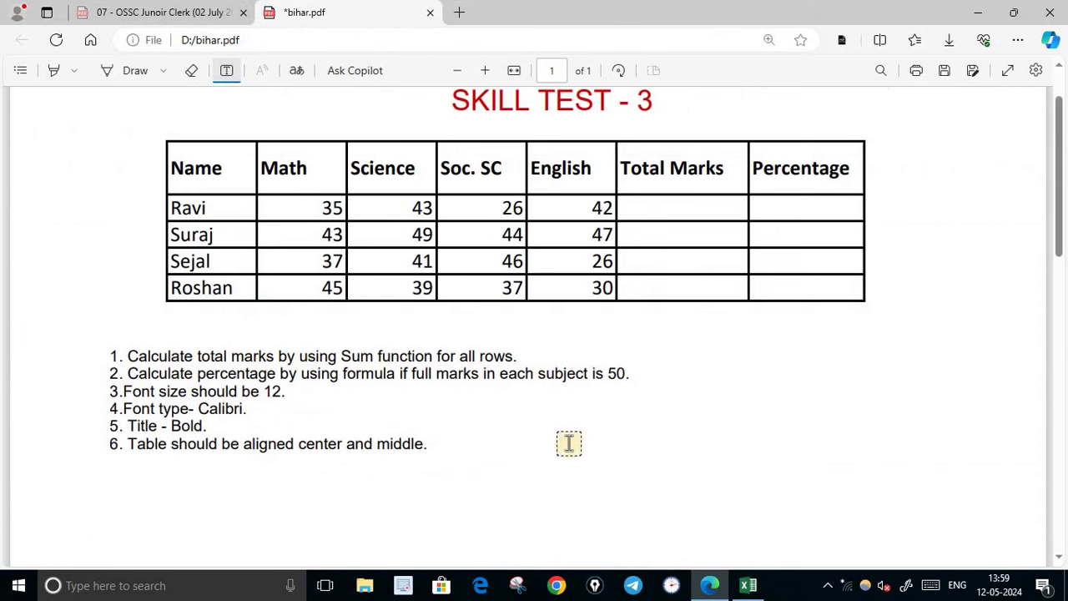
Enter =SUM(B3:E3) in F3 so the first student's total shows 146
{"action": "left_click", "coordinate": [712, 589]}
{"action": "left_click", "coordinate": [303, 263]}
{"action": "type", "text": "="}
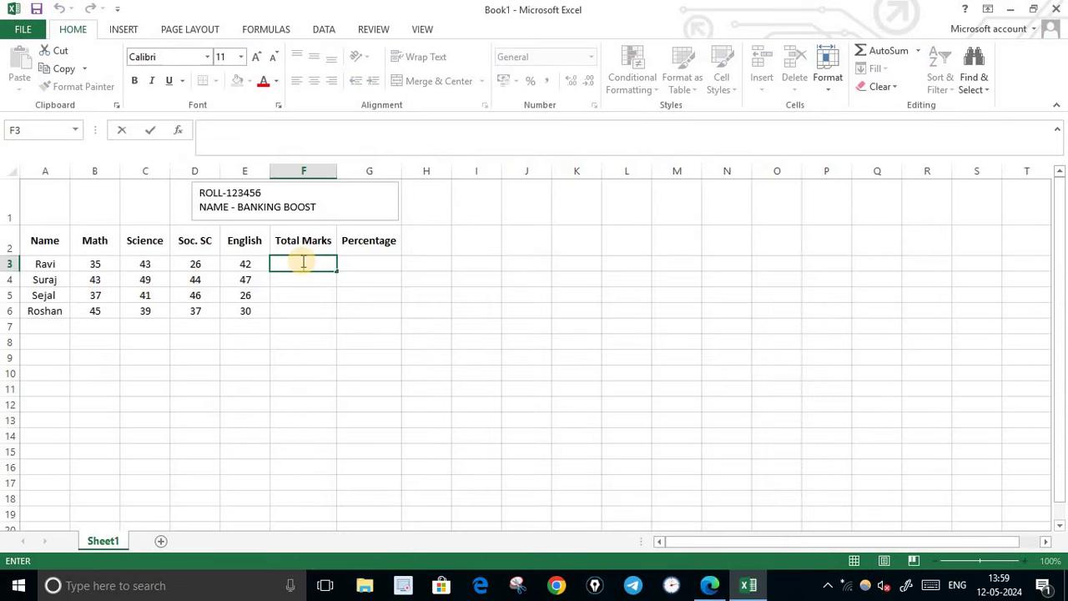
{"action": "type", "text": "="}
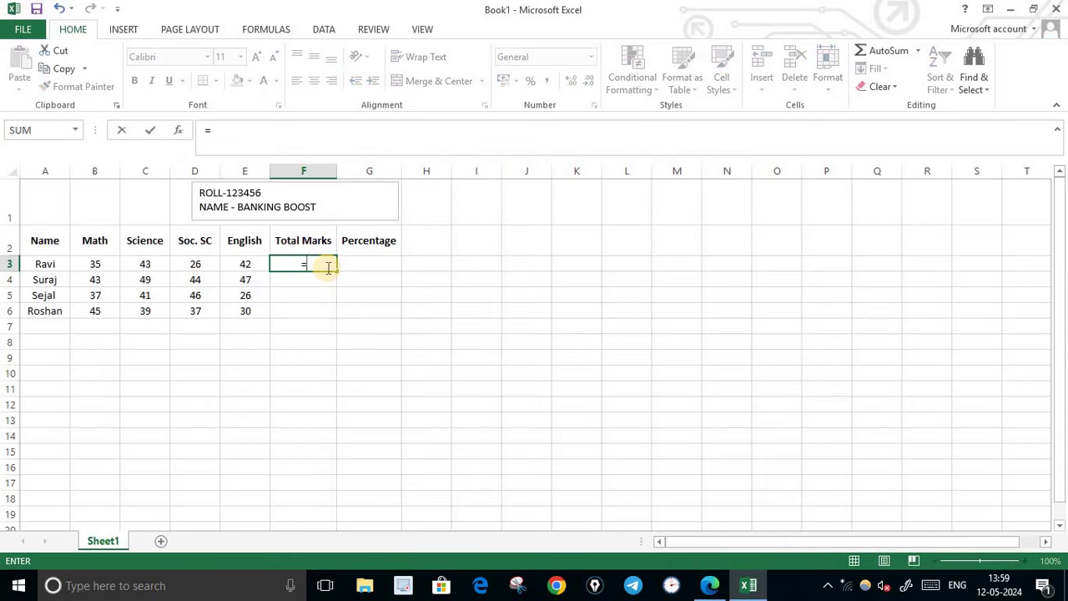
{"action": "type", "text": "sum"}
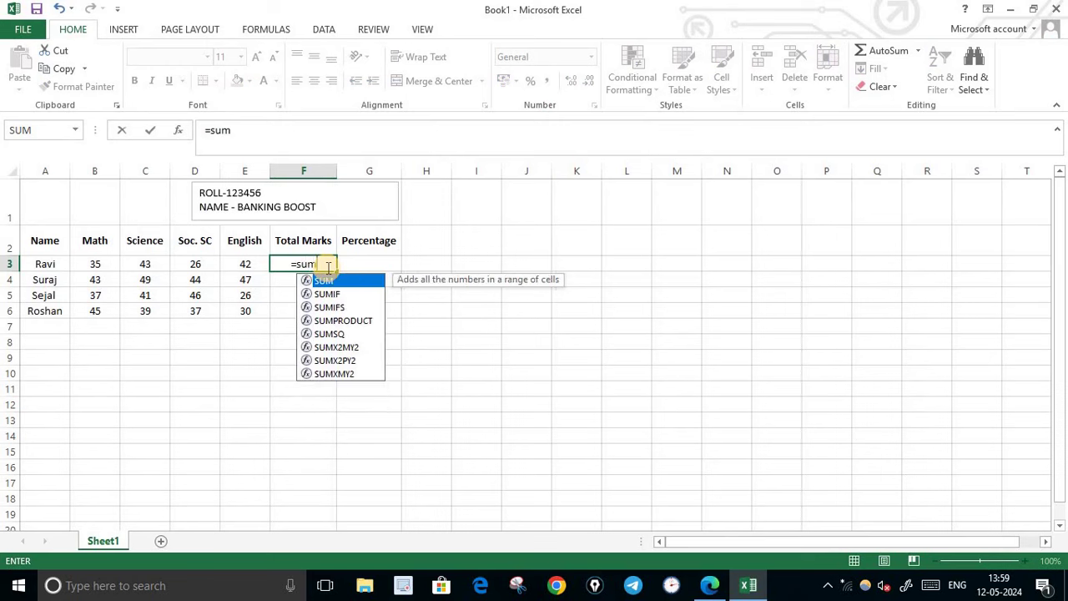
{"action": "double_click", "coordinate": [323, 281]}
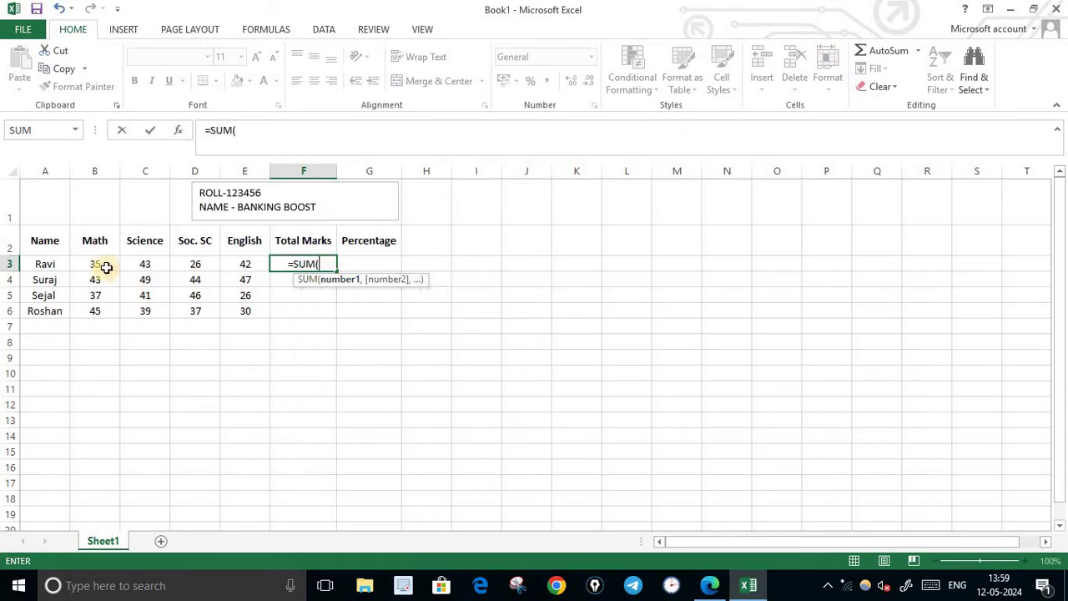
{"action": "left_click_drag", "start_coordinate": [103, 264], "coordinate": [230, 265]}
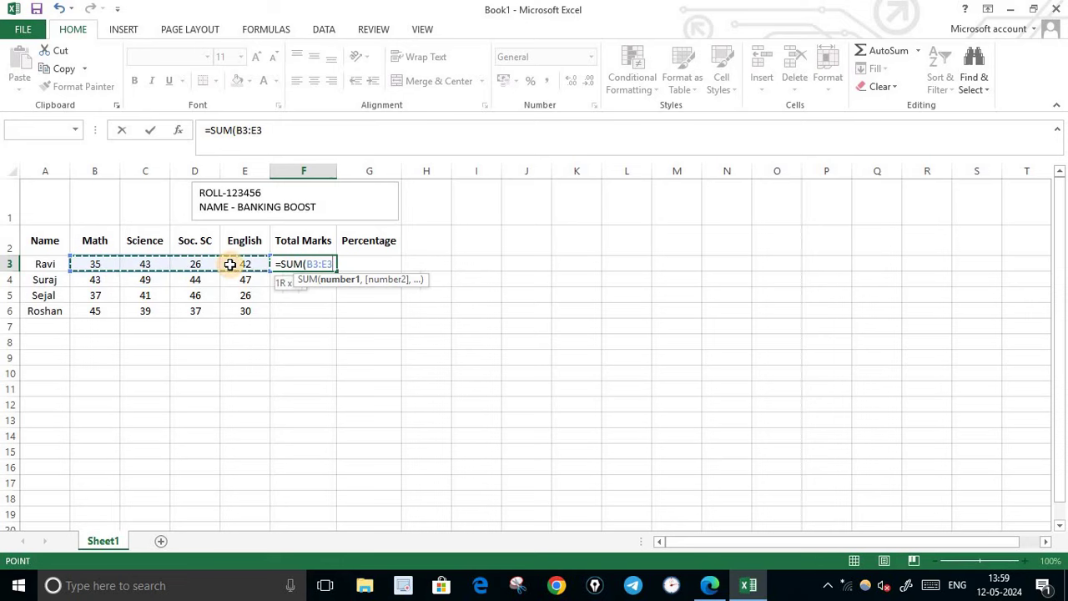
{"action": "key", "text": "Return"}
Fill the SUM formula down to F6, giving totals 183, 150 and 151
{"action": "left_click", "coordinate": [299, 266]}
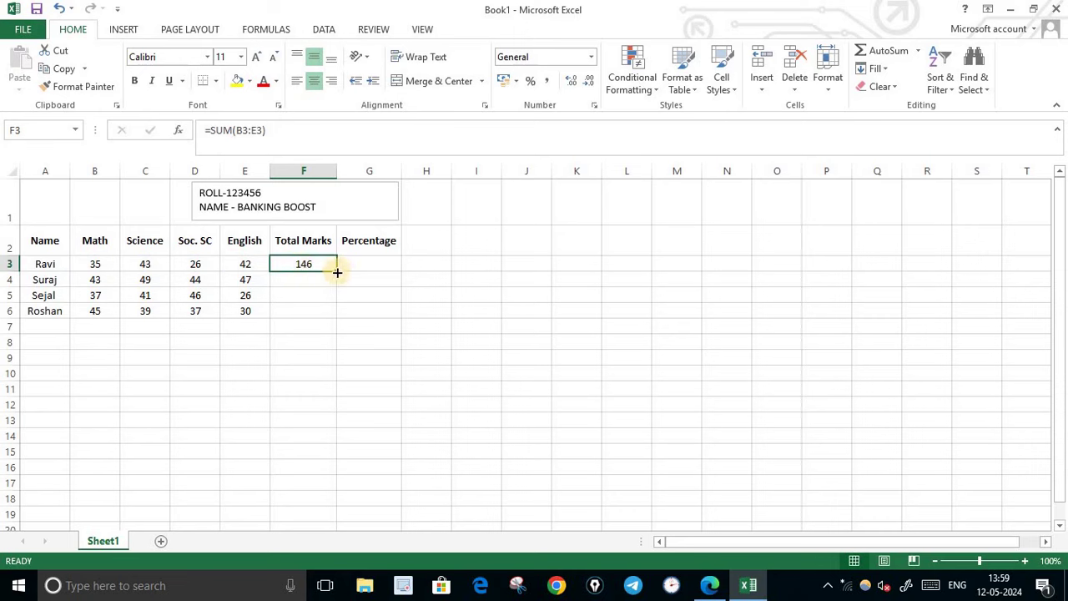
{"action": "left_click_drag", "start_coordinate": [337, 272], "coordinate": [335, 318]}
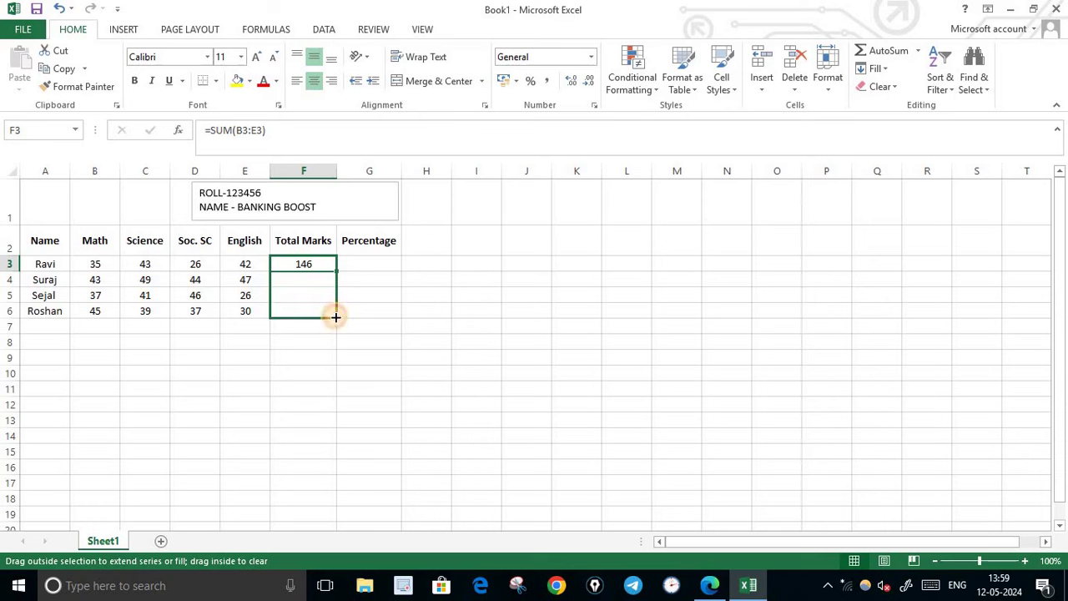
{"action": "left_click", "coordinate": [314, 359]}
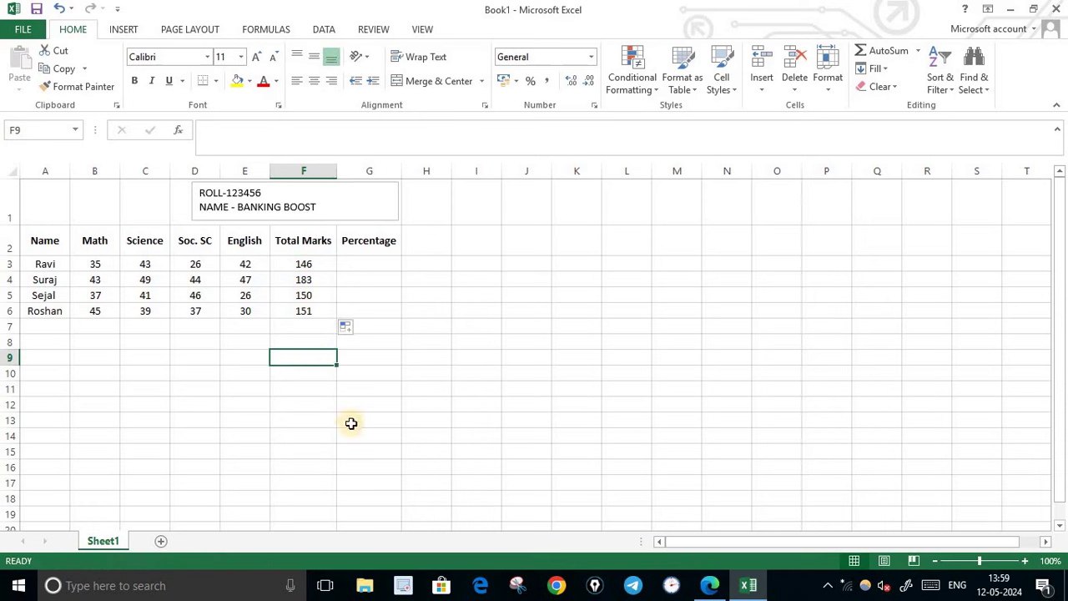
{"action": "left_click", "coordinate": [359, 264]}
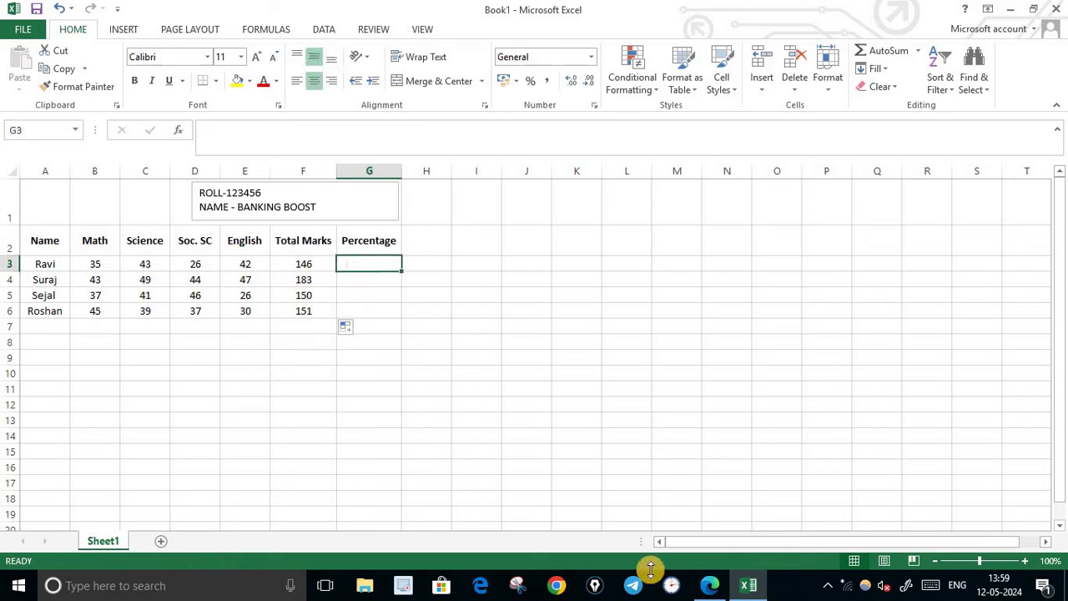
{"action": "mouse_move", "coordinate": [710, 585]}
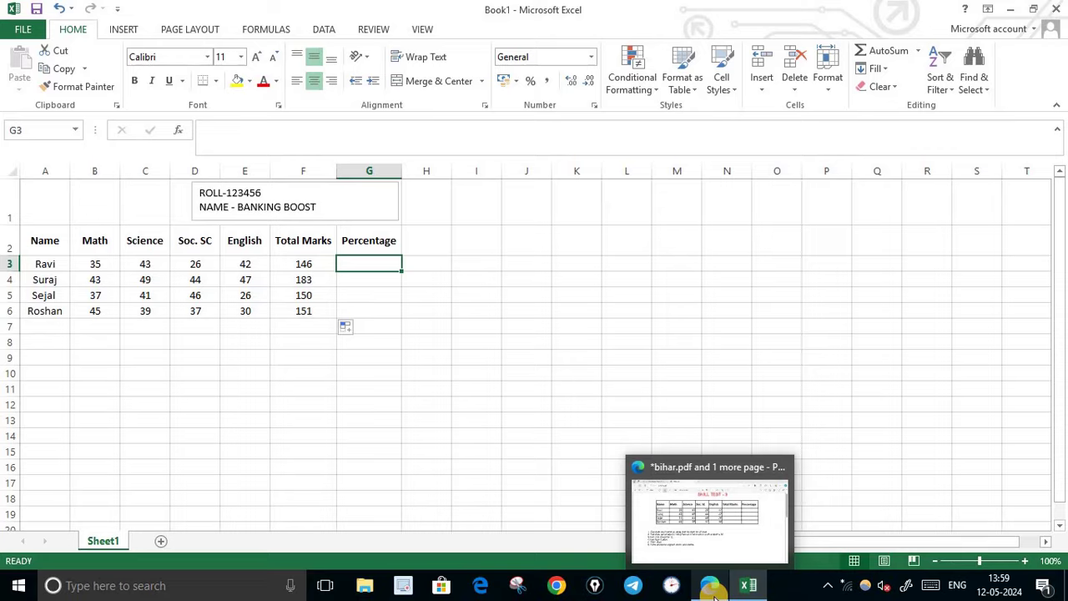
{"action": "left_click", "coordinate": [710, 586]}
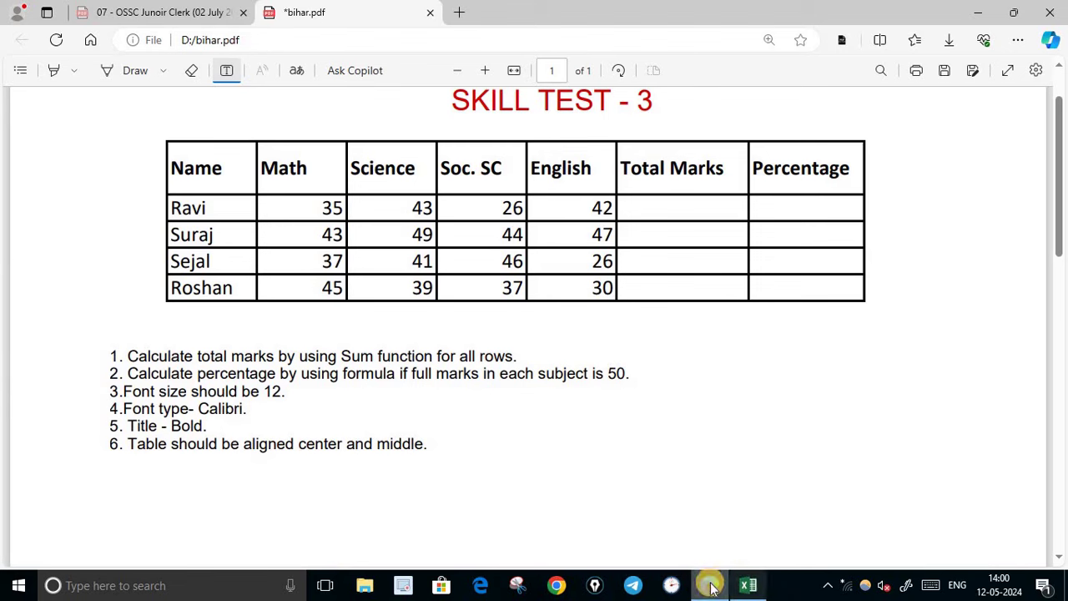
{"action": "left_click", "coordinate": [747, 585]}
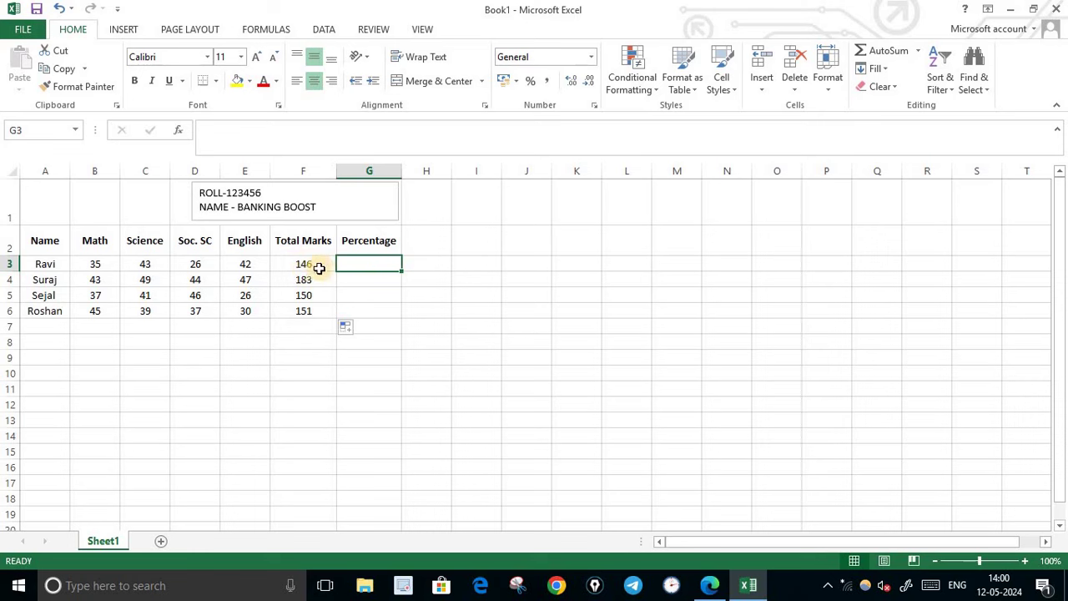
Enter =F3/200*100 in G3 and fill it down to G6, giving 73, 91.5, 75 and 75.5
{"action": "double_click", "coordinate": [366, 264]}
{"action": "type", "text": "="}
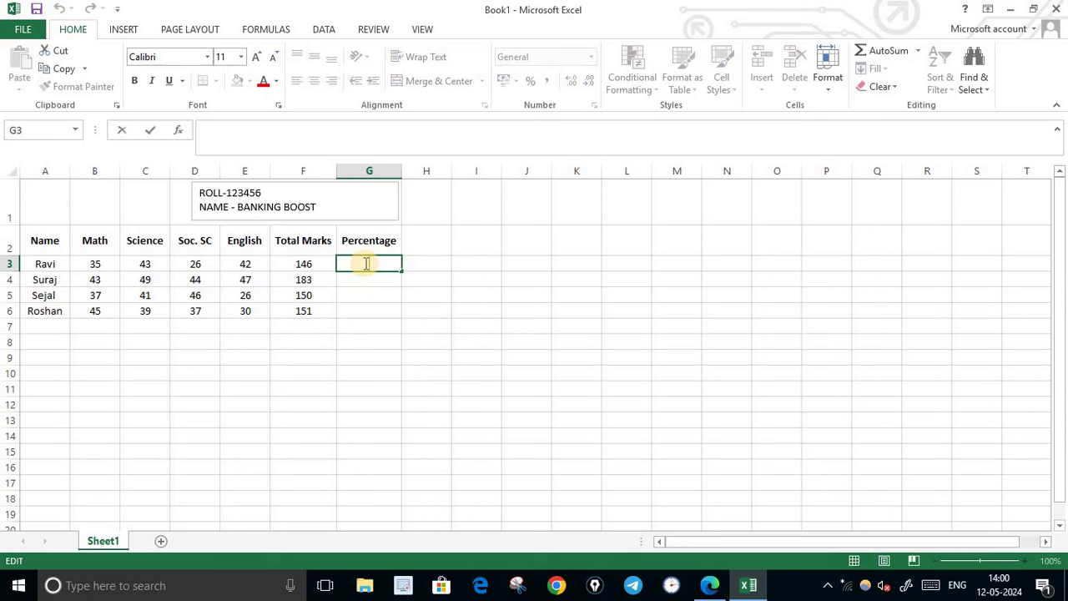
{"action": "left_click", "coordinate": [302, 264]}
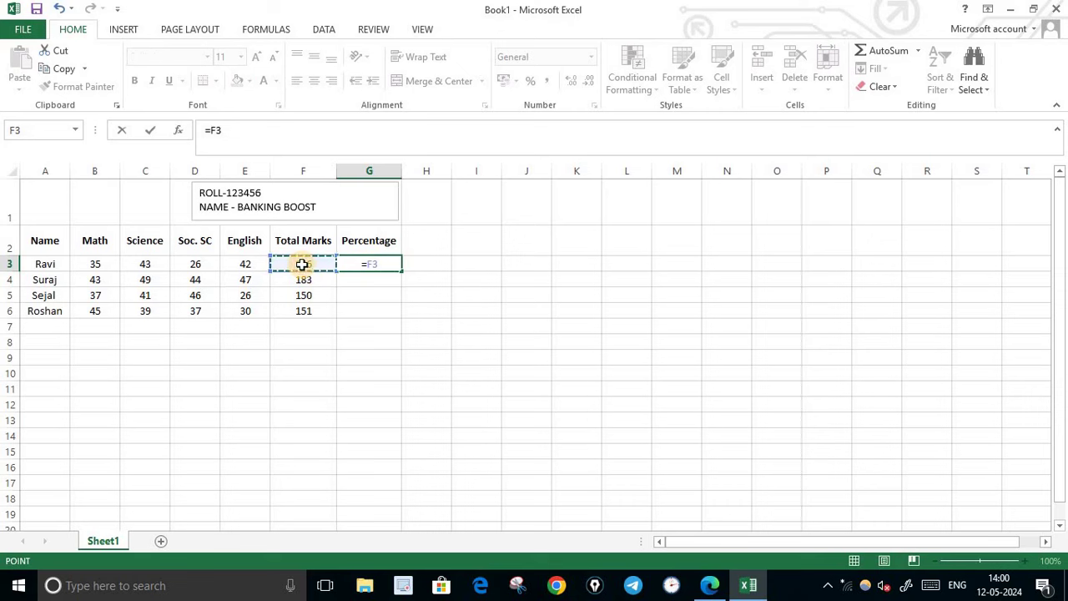
{"action": "type", "text": "/"}
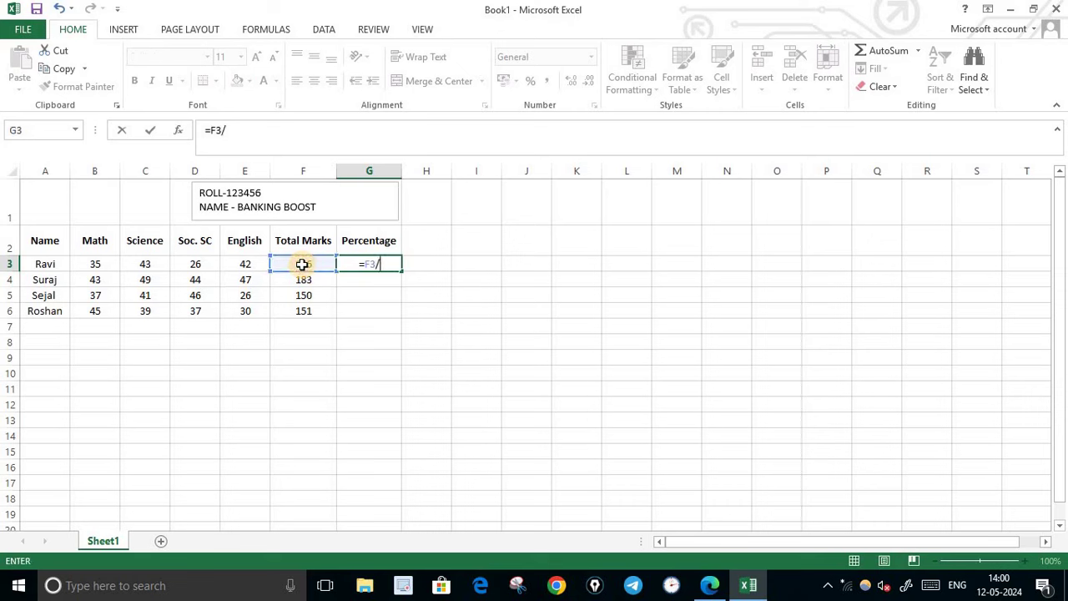
{"action": "type", "text": "200"}
{"action": "type", "text": "*1"}
{"action": "type", "text": "00"}
{"action": "key", "text": "Return"}
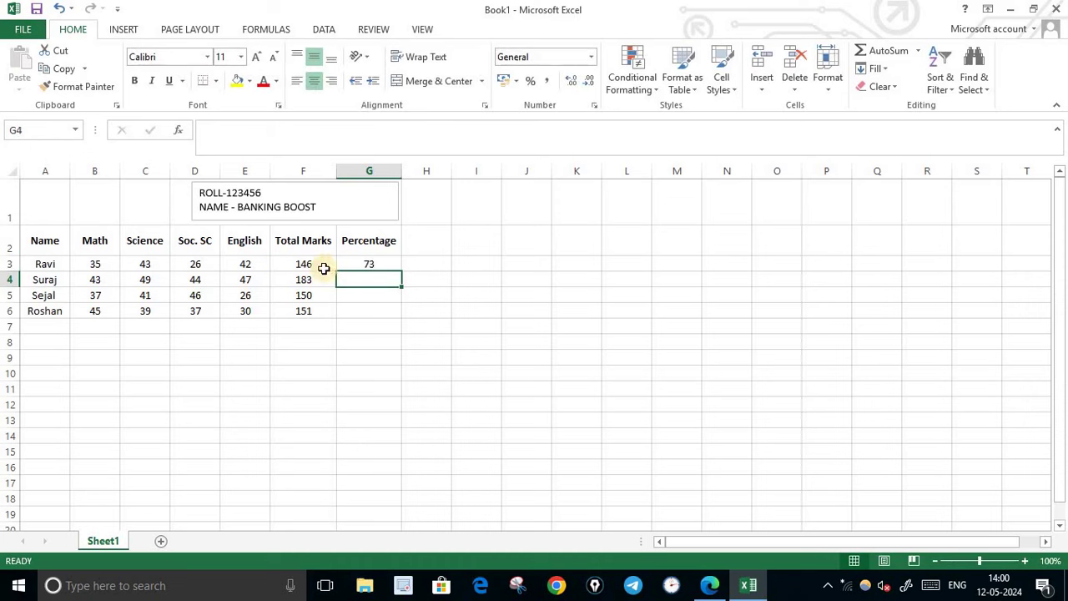
{"action": "left_click", "coordinate": [371, 264]}
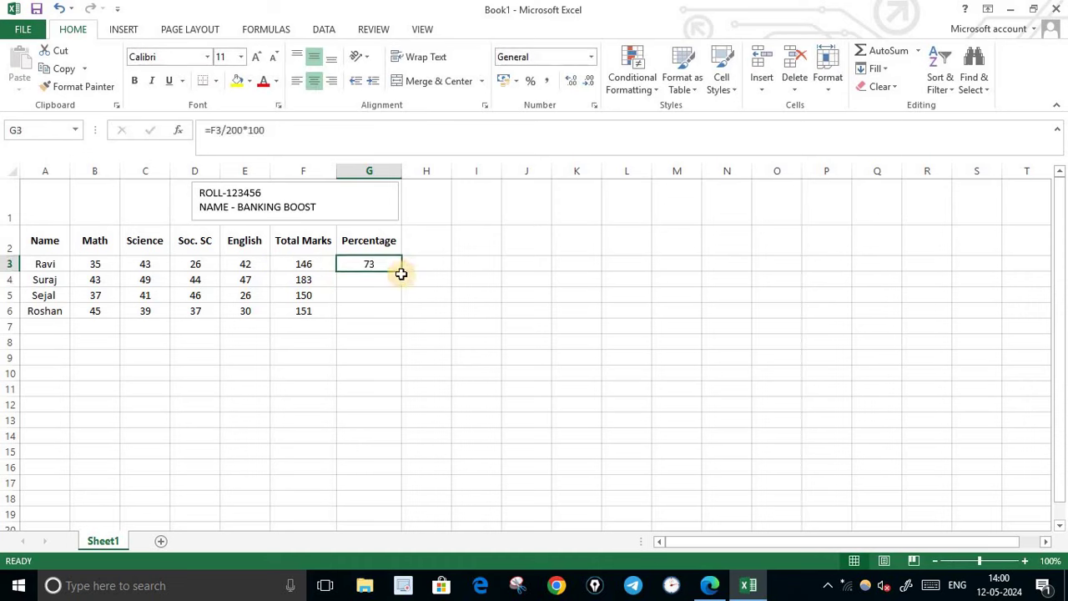
{"action": "left_click_drag", "start_coordinate": [401, 271], "coordinate": [406, 319]}
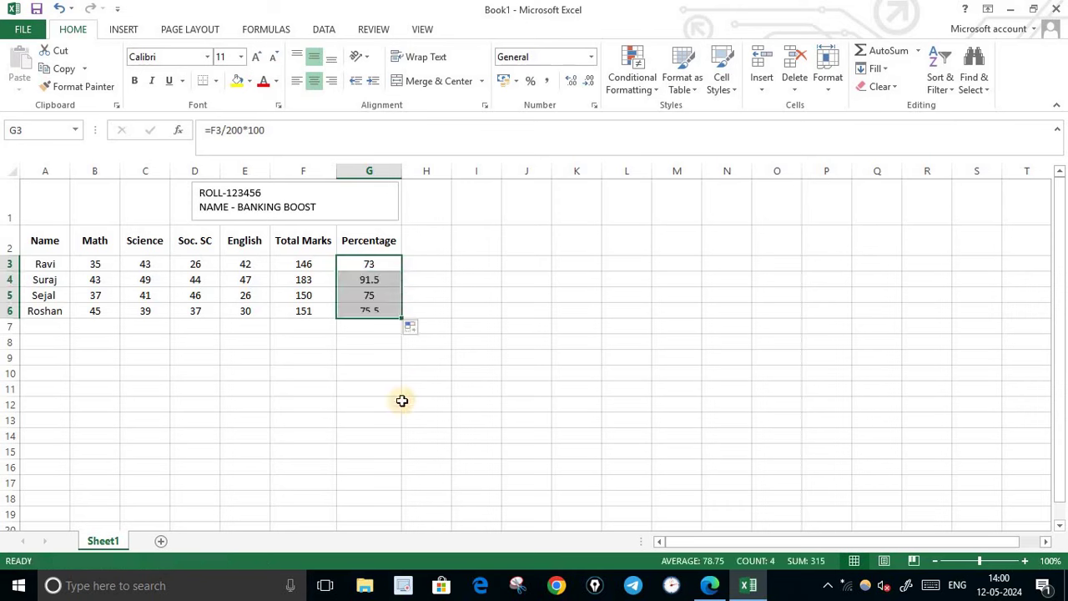
{"action": "left_click", "coordinate": [381, 344]}
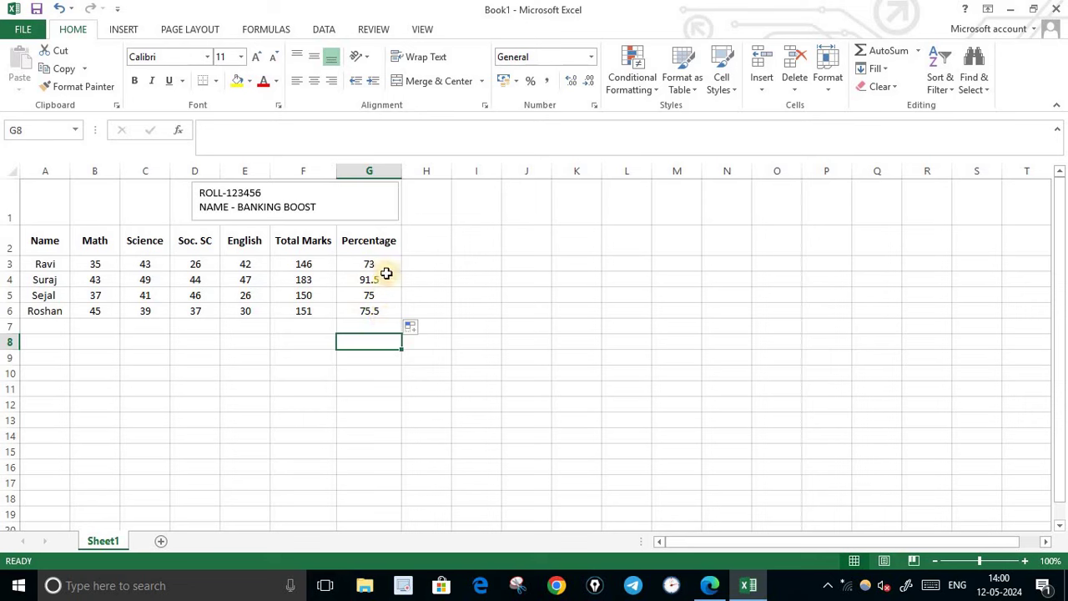
Format percentages G3:G6 with two decimals: 73.00, 91.50, 75.00 and 75.50
{"action": "left_click_drag", "start_coordinate": [384, 265], "coordinate": [390, 312]}
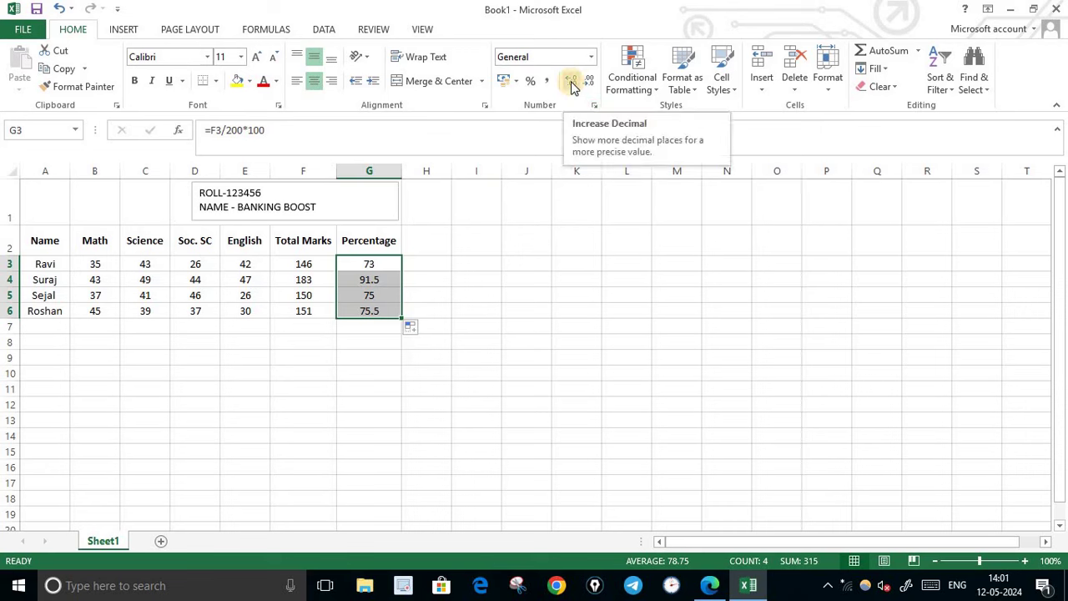
{"action": "left_click", "coordinate": [572, 84]}
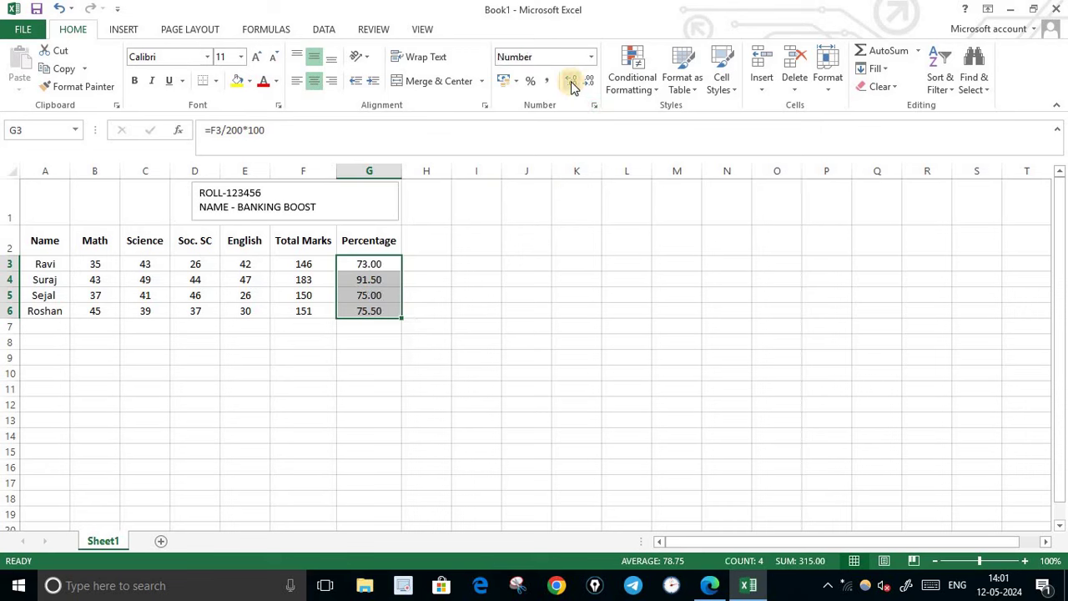
{"action": "left_click", "coordinate": [572, 83]}
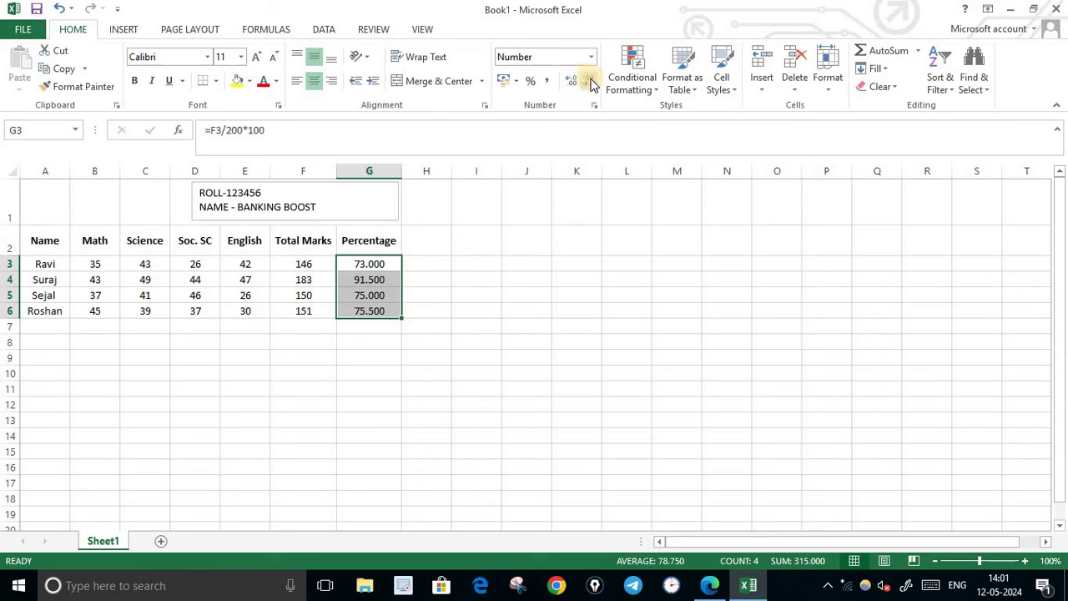
{"action": "left_click", "coordinate": [591, 84]}
{"action": "left_click", "coordinate": [377, 358]}
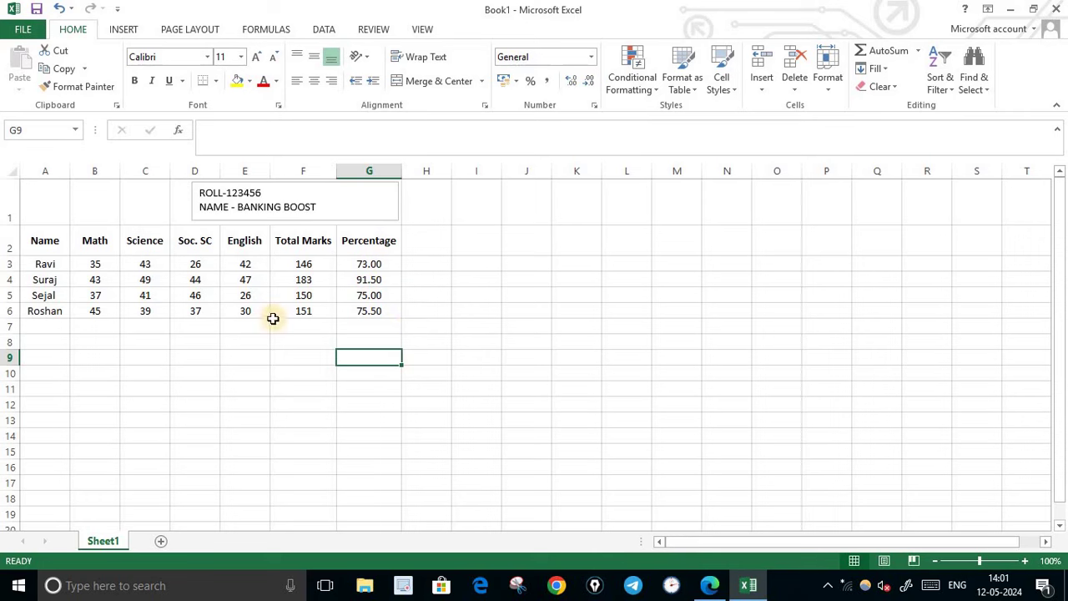
Set the whole marks table A2:G6 to font size 12
{"action": "left_click_drag", "start_coordinate": [33, 235], "coordinate": [371, 312]}
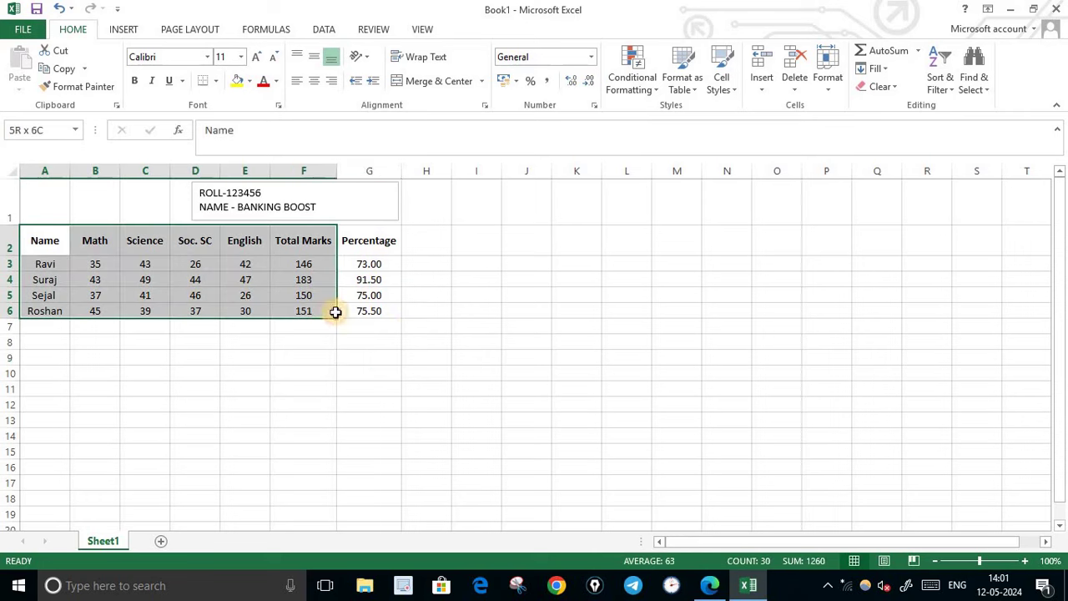
{"action": "left_click", "coordinate": [258, 57]}
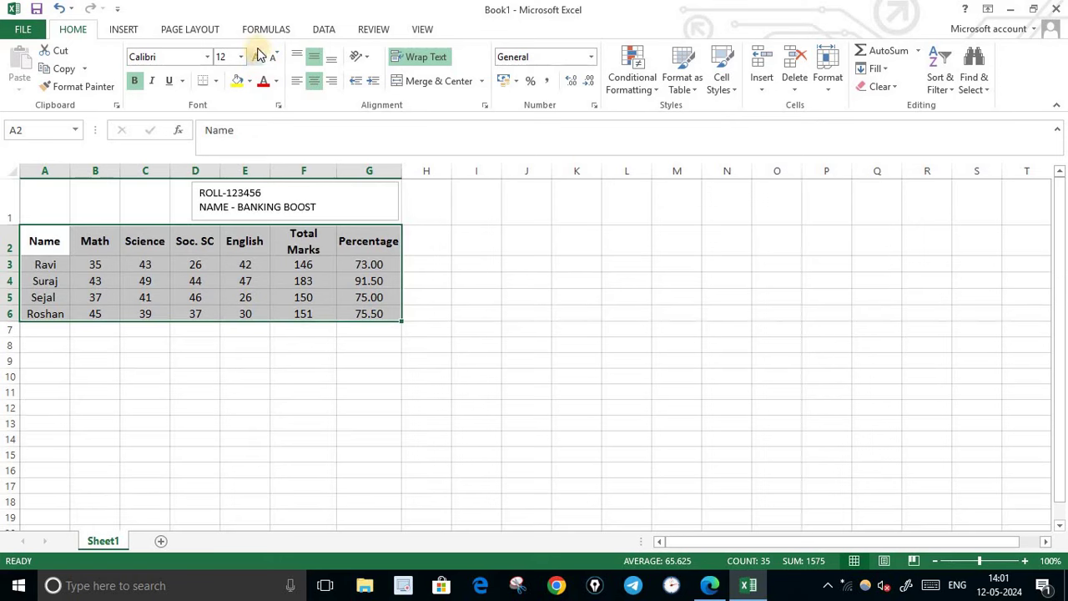
{"action": "left_click", "coordinate": [240, 57]}
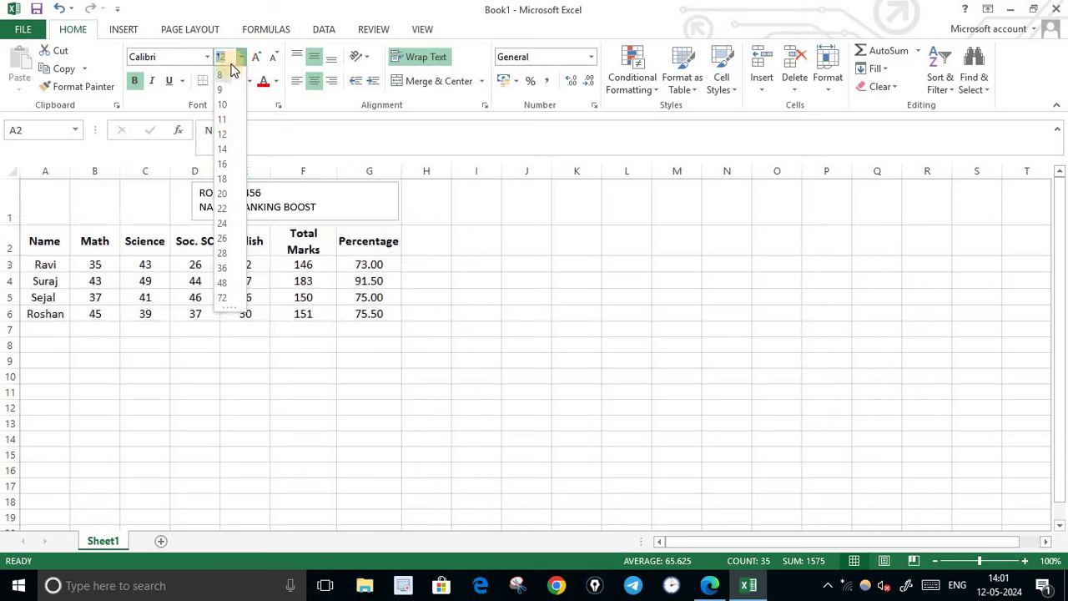
{"action": "left_click", "coordinate": [257, 57]}
{"action": "left_click", "coordinate": [256, 56]}
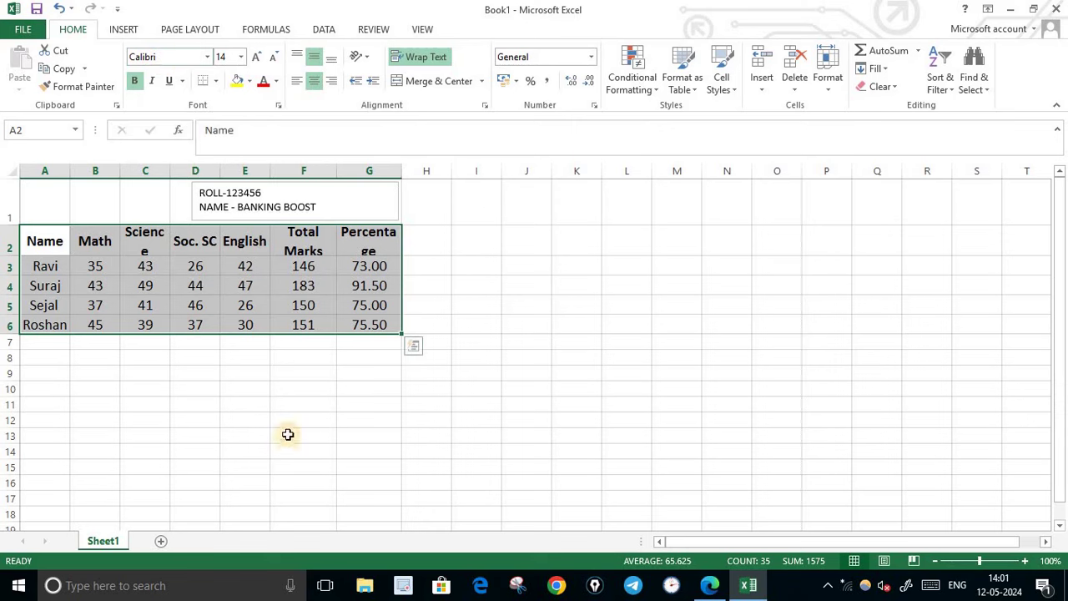
{"action": "left_click", "coordinate": [274, 56]}
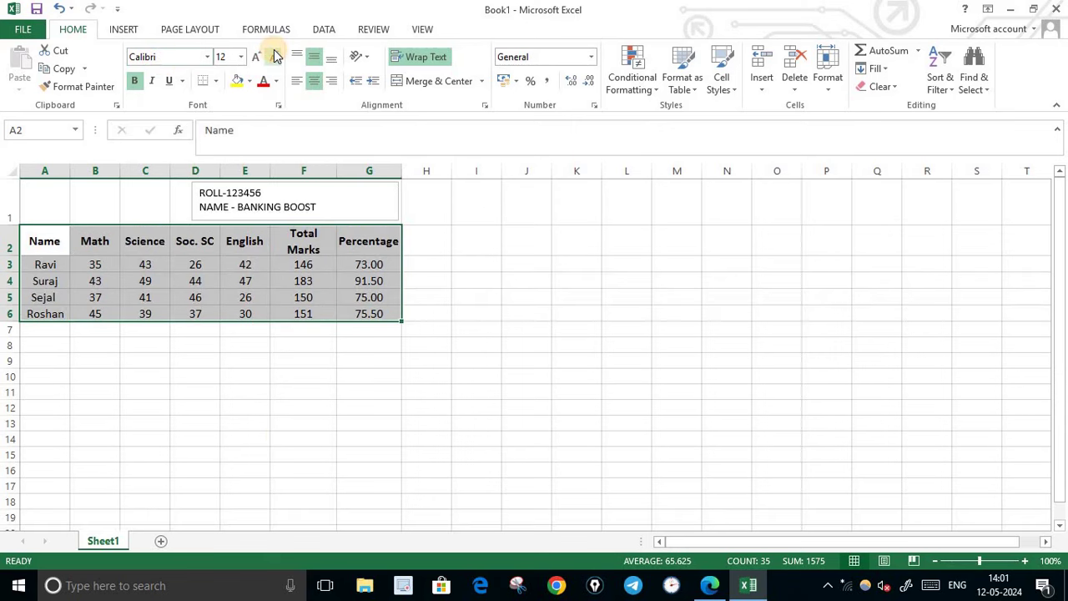
Widen column F so 'Total Marks' fits on one line, then view the task PDF
{"action": "left_click", "coordinate": [278, 435]}
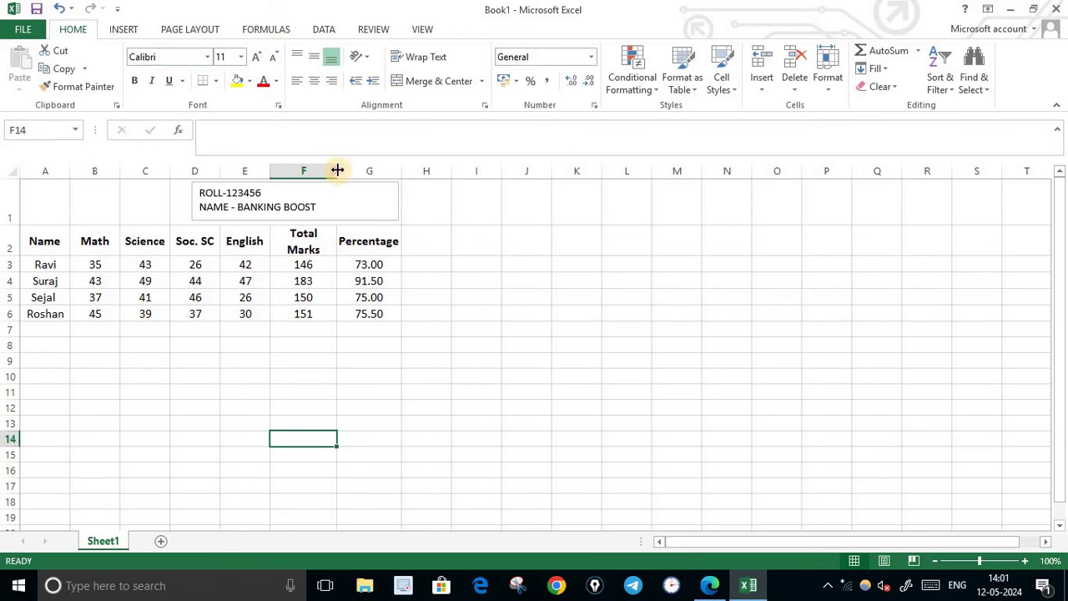
{"action": "left_click_drag", "start_coordinate": [338, 171], "coordinate": [355, 171]}
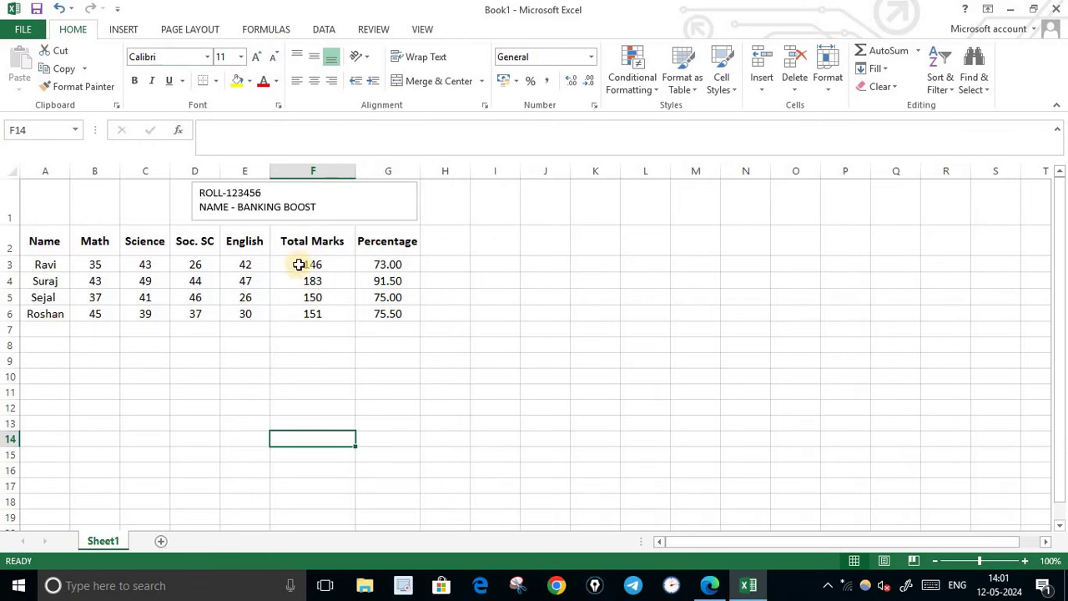
{"action": "left_click", "coordinate": [371, 440]}
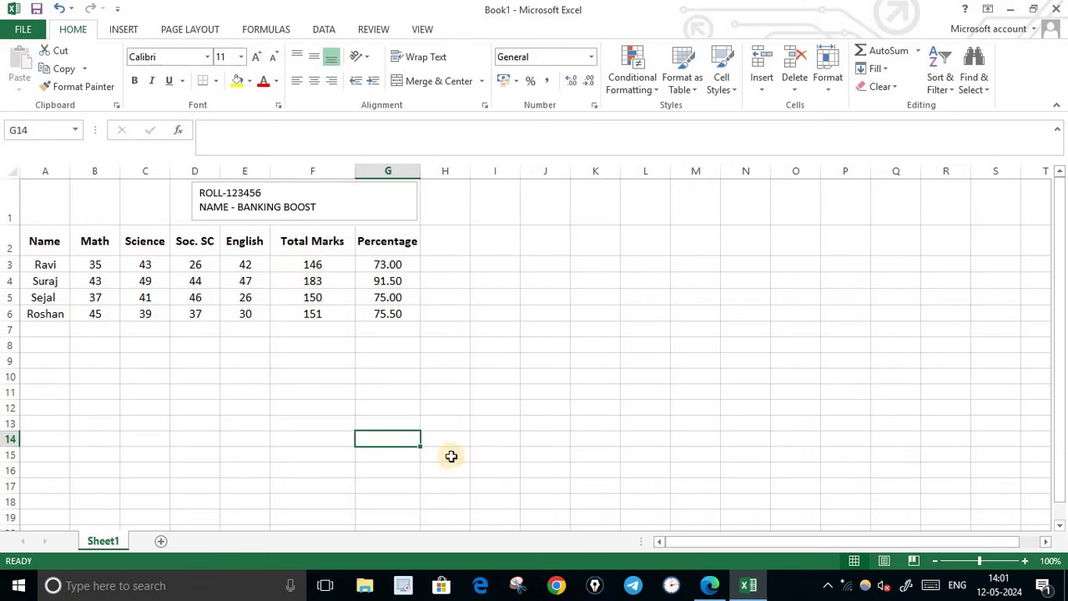
{"action": "left_click", "coordinate": [710, 585]}
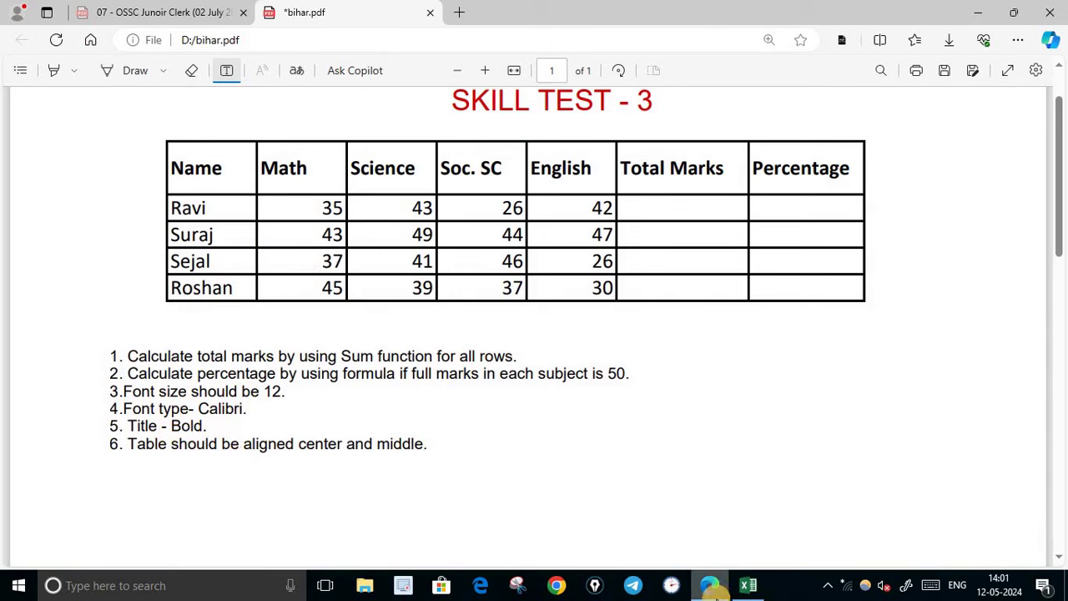
Recheck the bihar.pdf instructions in Edge, then return to the Excel marks table
{"action": "left_click", "coordinate": [712, 589]}
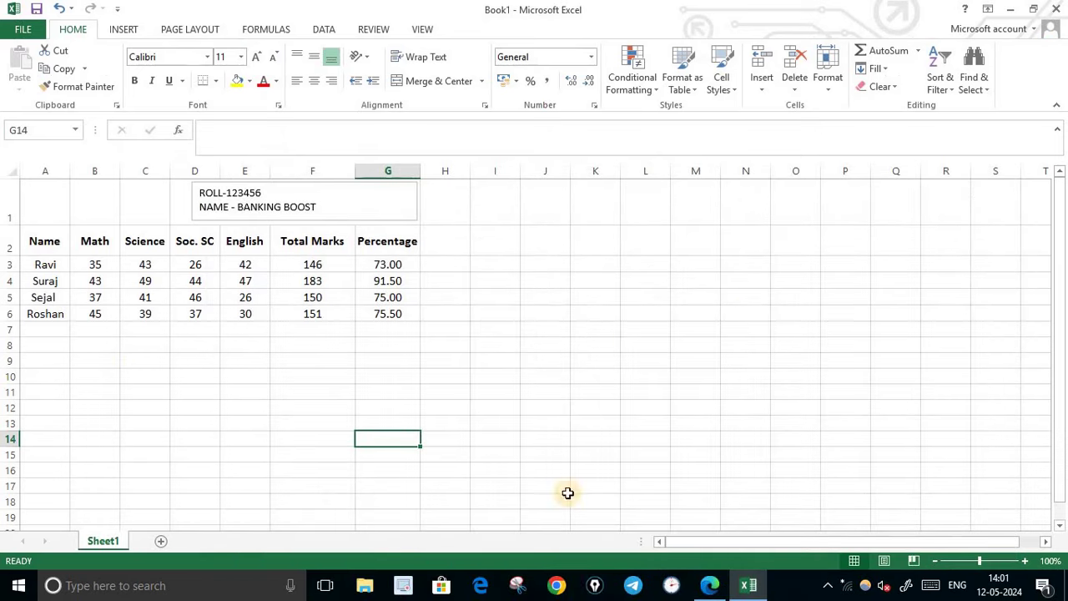
{"action": "left_click", "coordinate": [710, 585]}
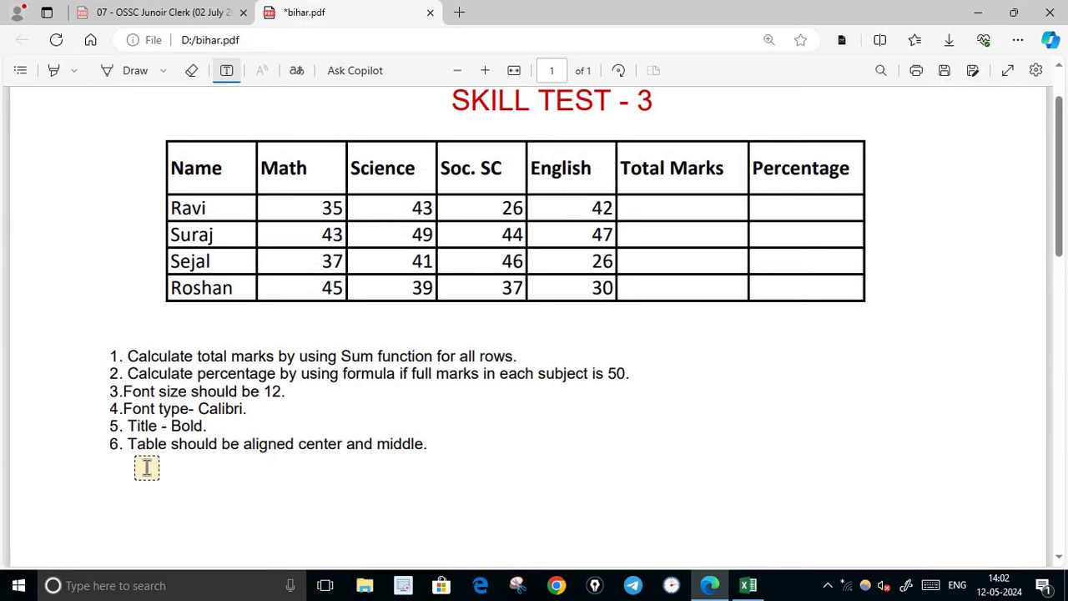
{"action": "left_click", "coordinate": [751, 587]}
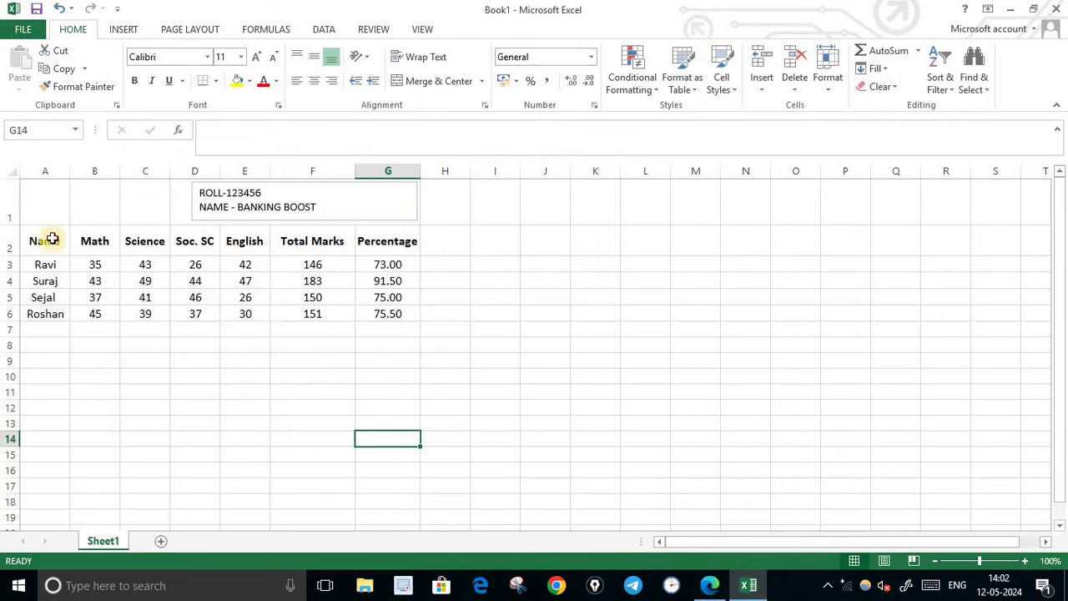
Apply All Borders to the marks table A2:G6
{"action": "left_click_drag", "start_coordinate": [52, 240], "coordinate": [401, 312]}
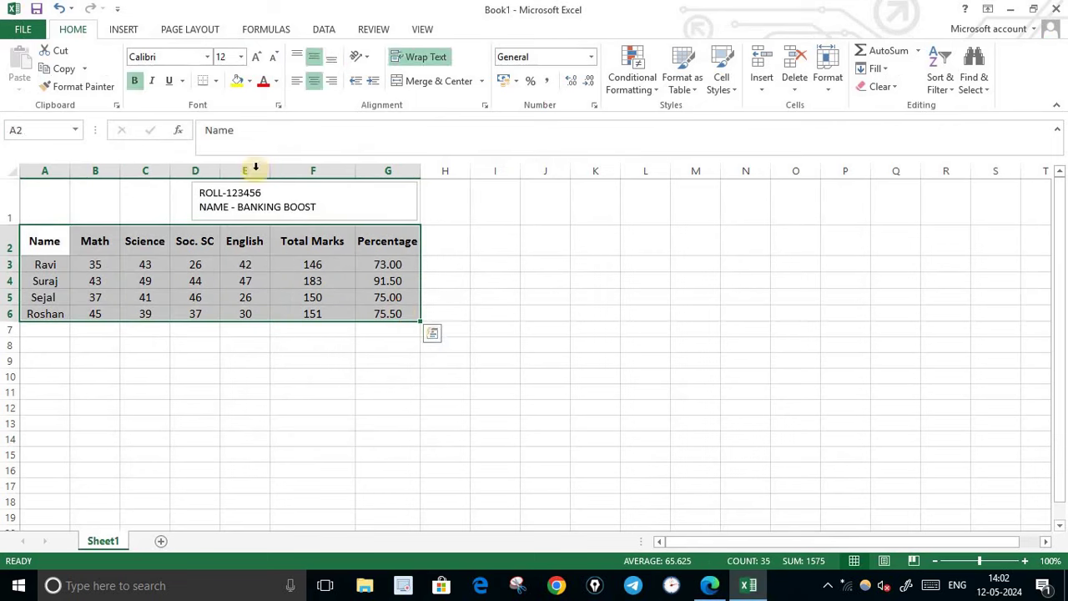
{"action": "left_click", "coordinate": [216, 81]}
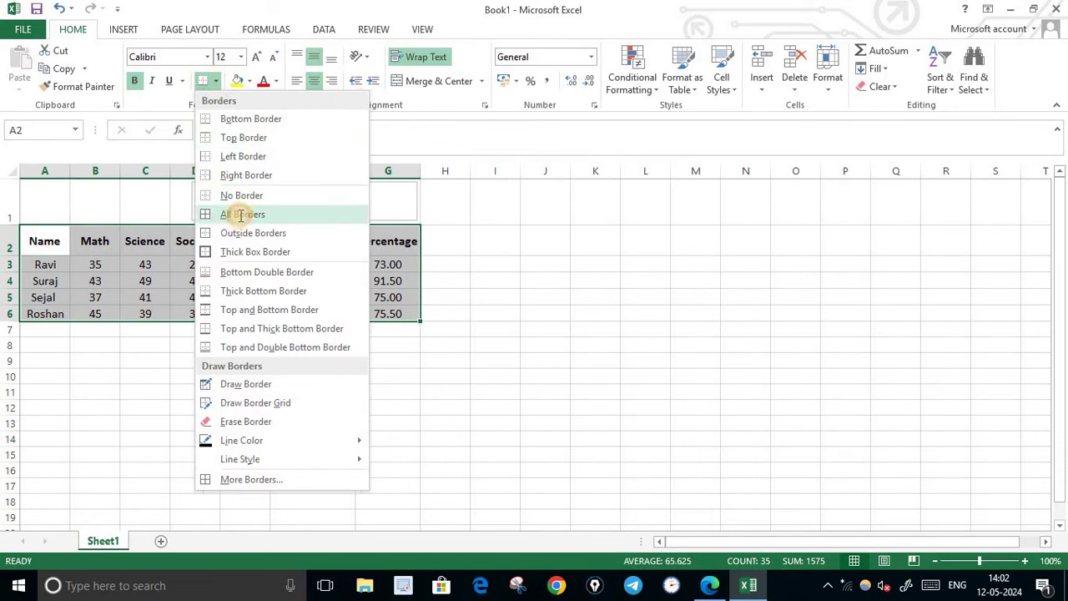
{"action": "left_click", "coordinate": [242, 214]}
{"action": "left_click", "coordinate": [265, 436]}
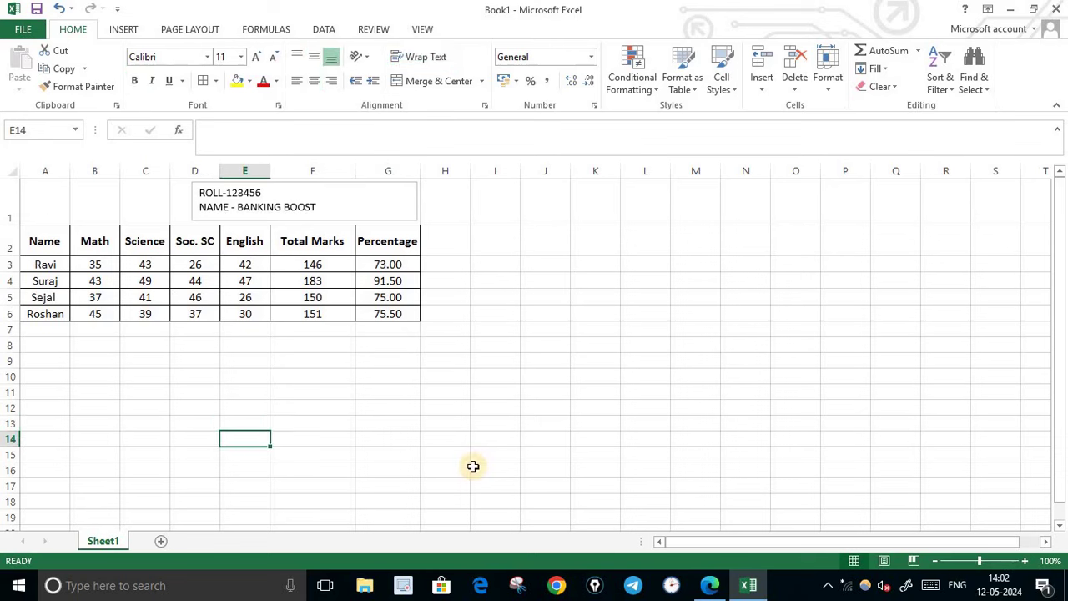